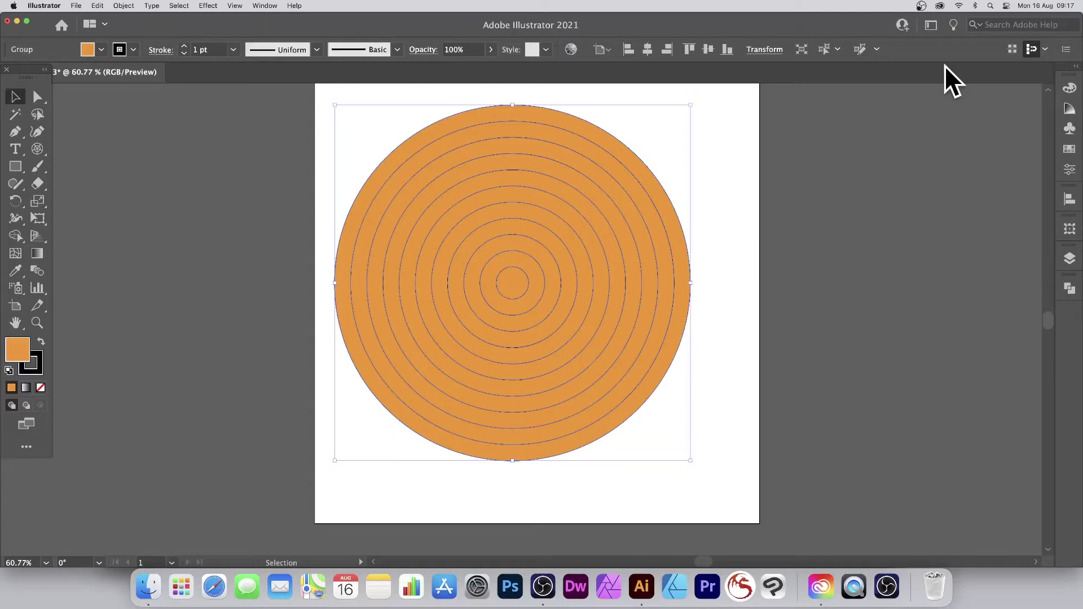
Delete the orange concentric-circle grid and switch to the Polar Grid Tool.
{"action": "key", "text": "Delete"}
{"action": "left_click", "coordinate": [38, 151]}
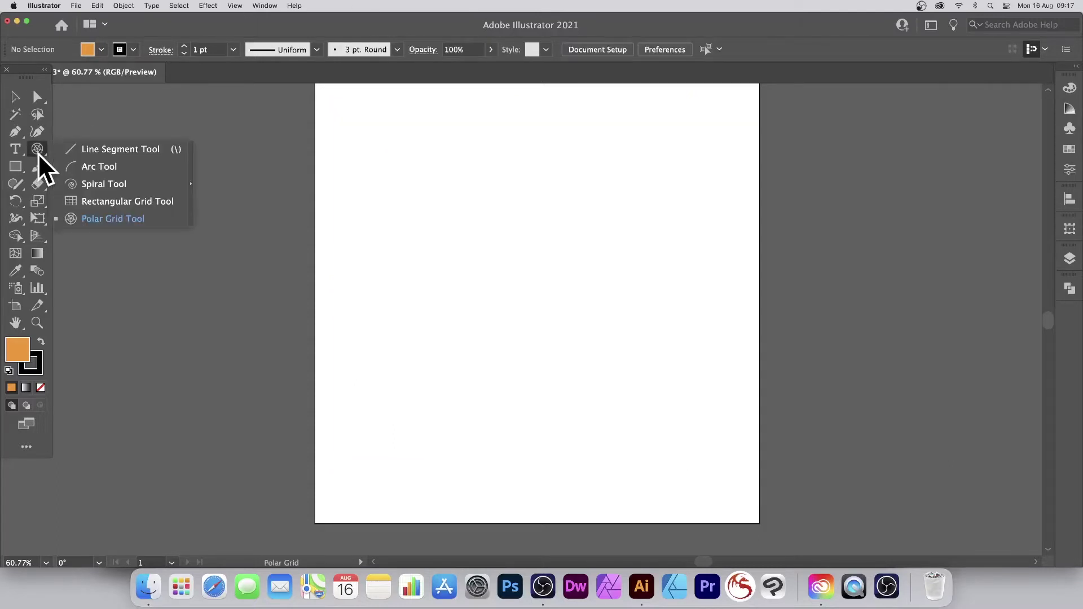
{"action": "left_click", "coordinate": [120, 219]}
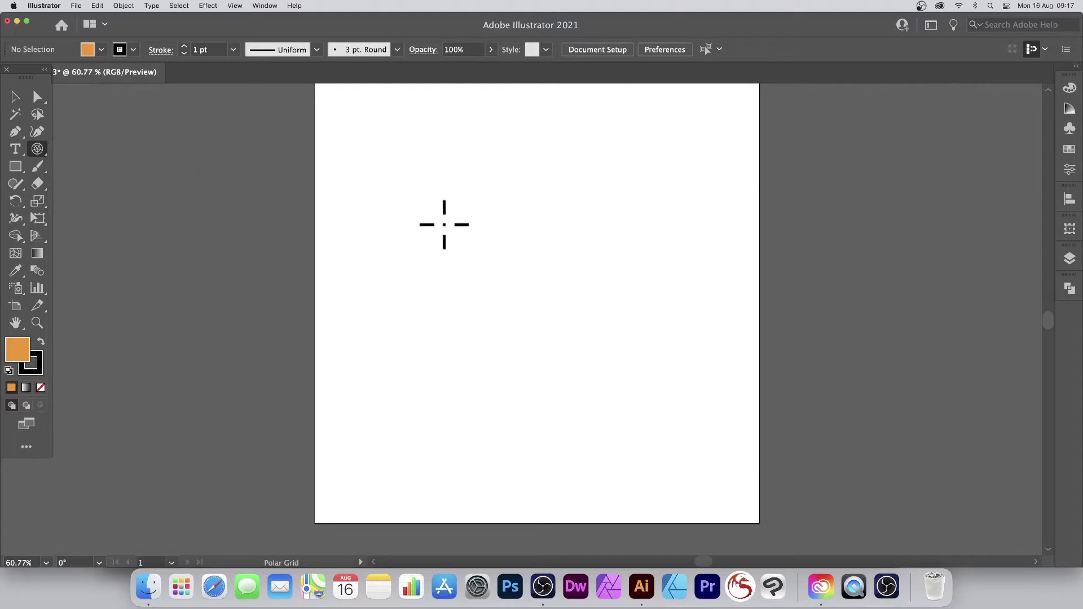
Create an 800 px polar grid with 10 concentric and 0 radial dividers, centred on the artboard.
{"action": "left_click", "coordinate": [573, 297]}
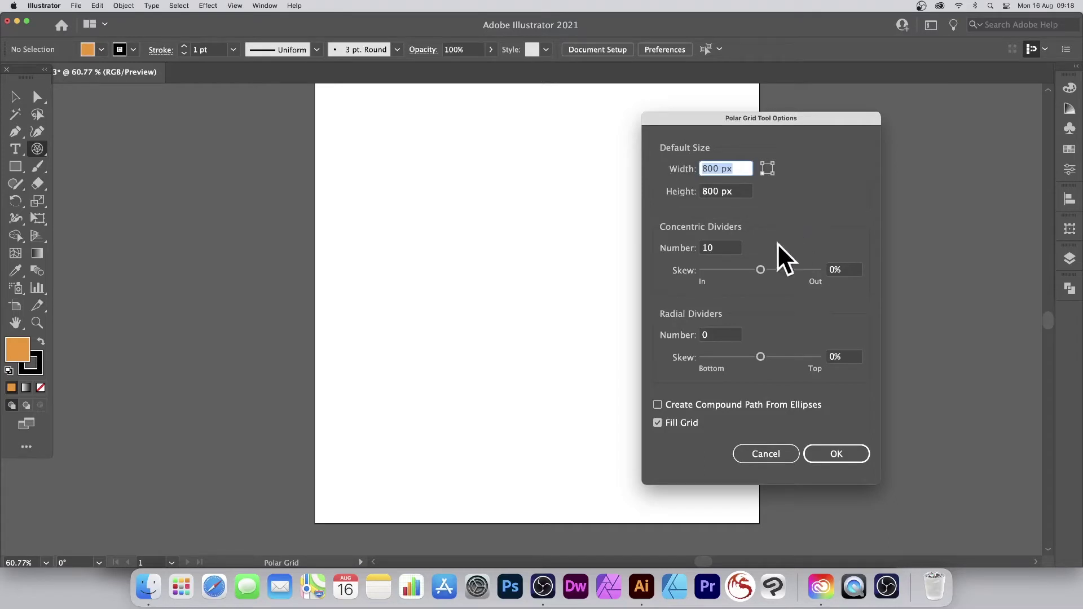
{"action": "left_click", "coordinate": [723, 251]}
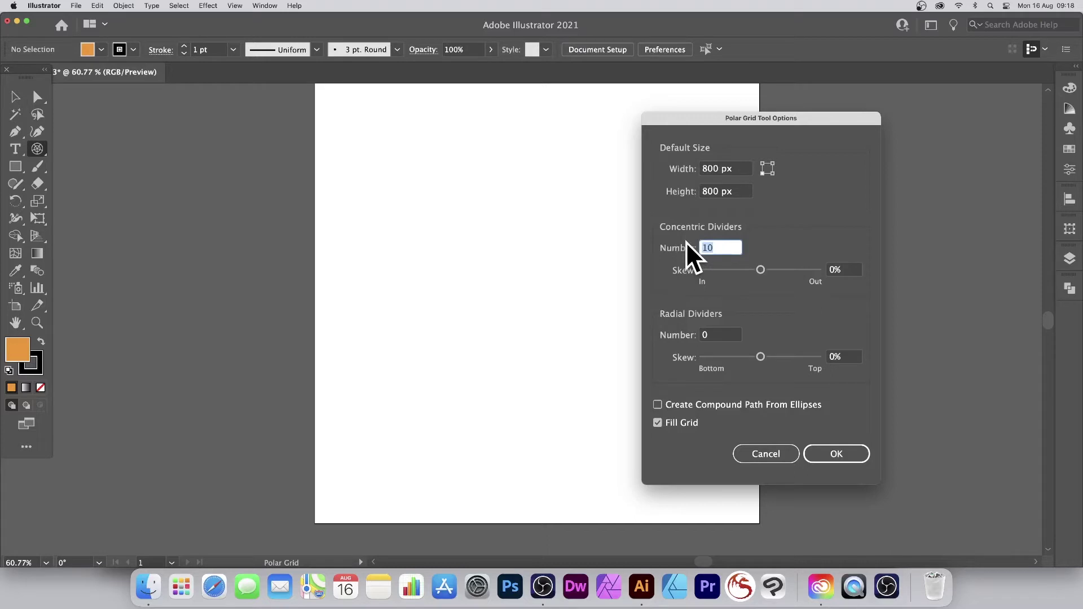
{"action": "left_click", "coordinate": [853, 357]}
{"action": "left_click", "coordinate": [716, 335]}
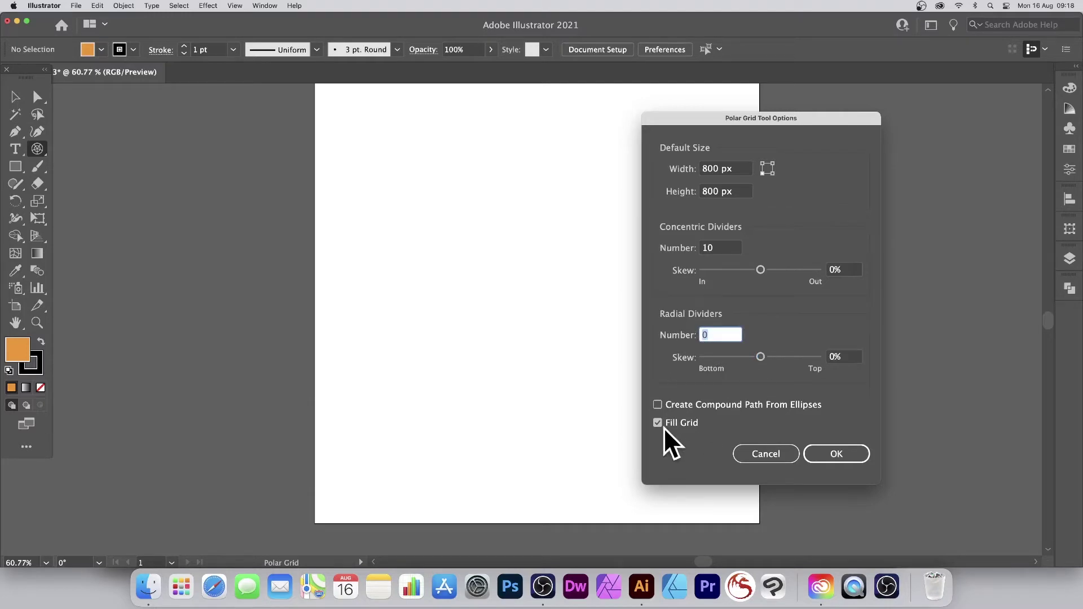
{"action": "left_click", "coordinate": [846, 450]}
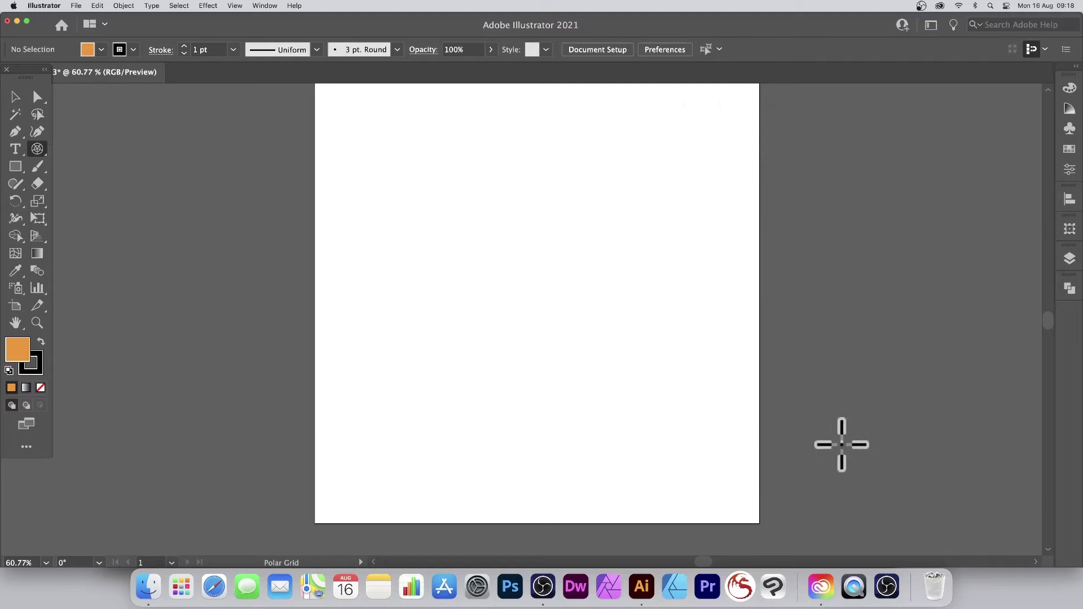
{"action": "left_click", "coordinate": [480, 304]}
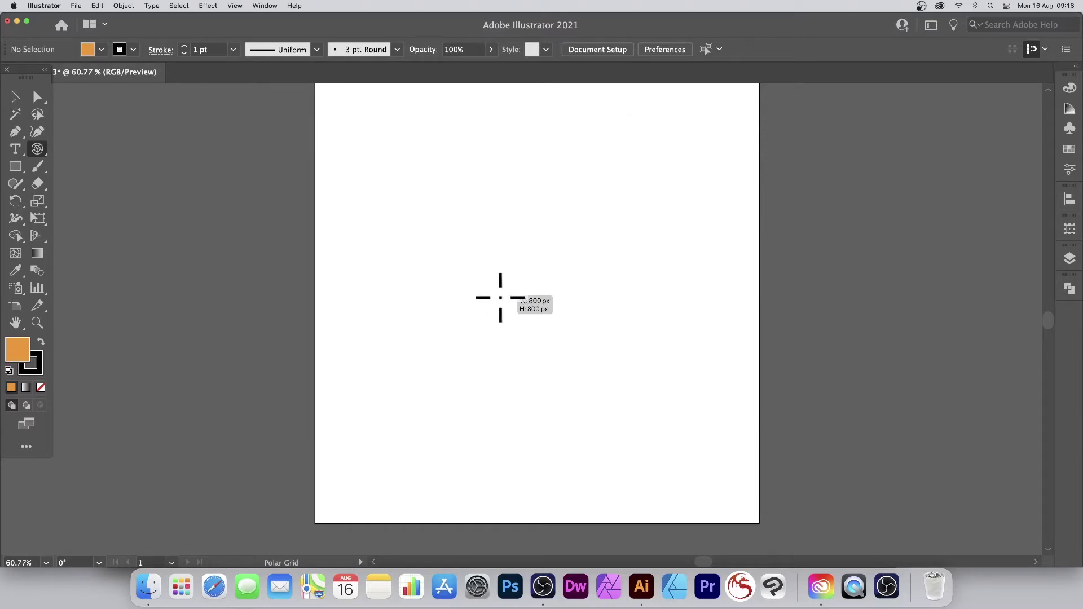
{"action": "left_click", "coordinate": [851, 450]}
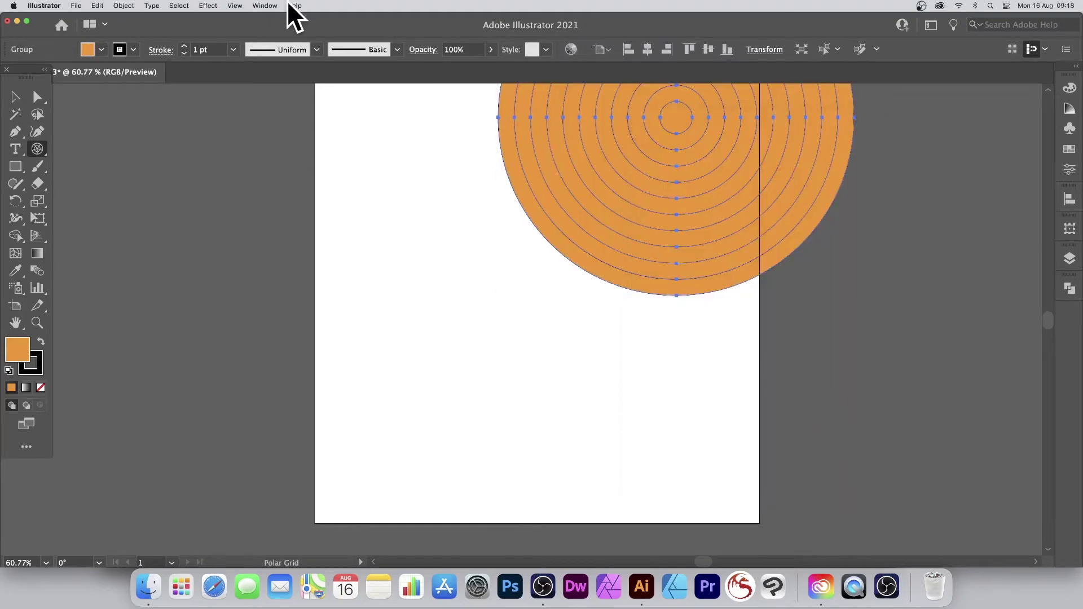
{"action": "left_click", "coordinate": [16, 97]}
{"action": "left_click_drag", "start_coordinate": [573, 168], "coordinate": [412, 333]}
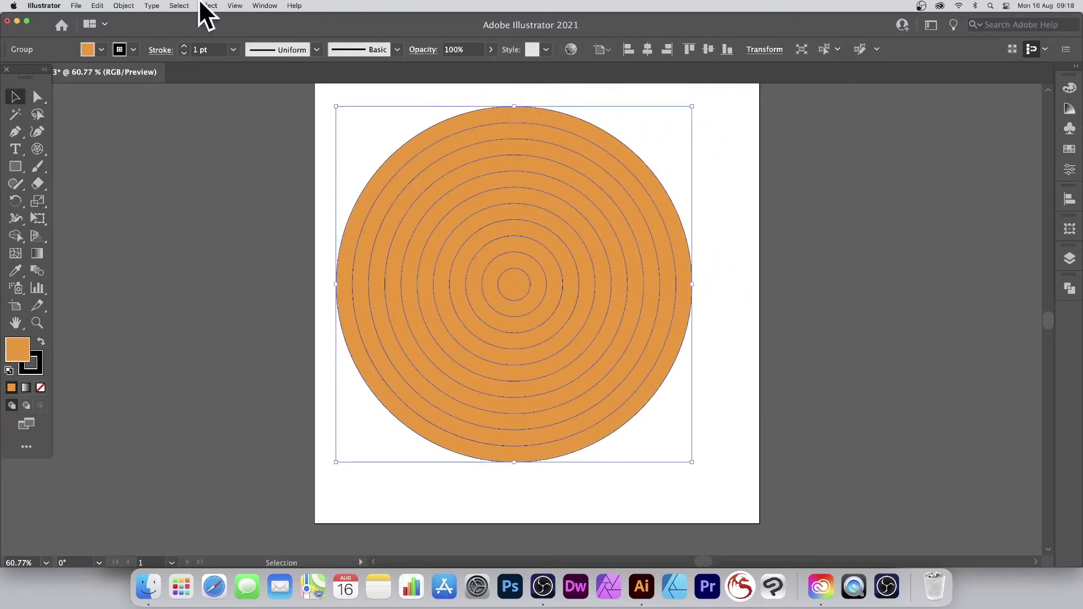
Give the polar grid rings an 18 pt stroke and a Blue fill.
{"action": "left_click", "coordinate": [232, 49]}
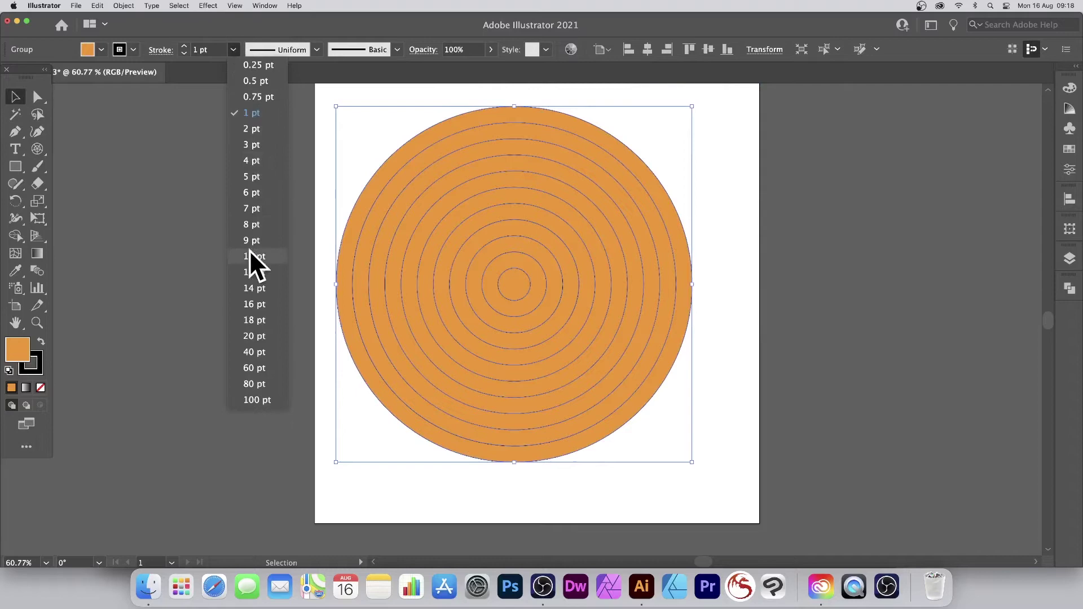
{"action": "left_click", "coordinate": [254, 225]}
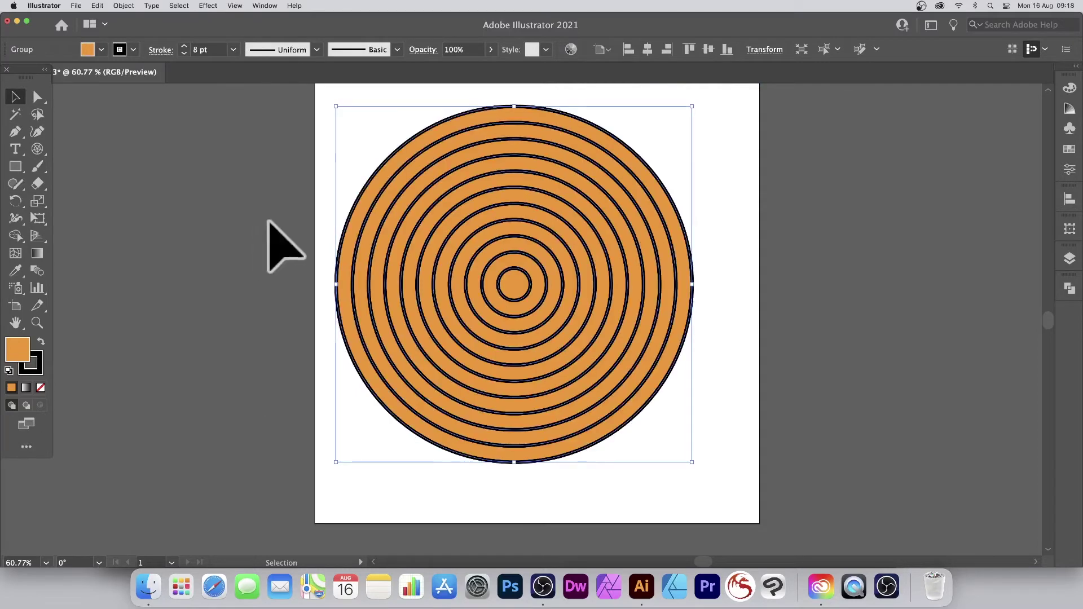
{"action": "left_click", "coordinate": [233, 49]}
{"action": "left_click", "coordinate": [252, 304]}
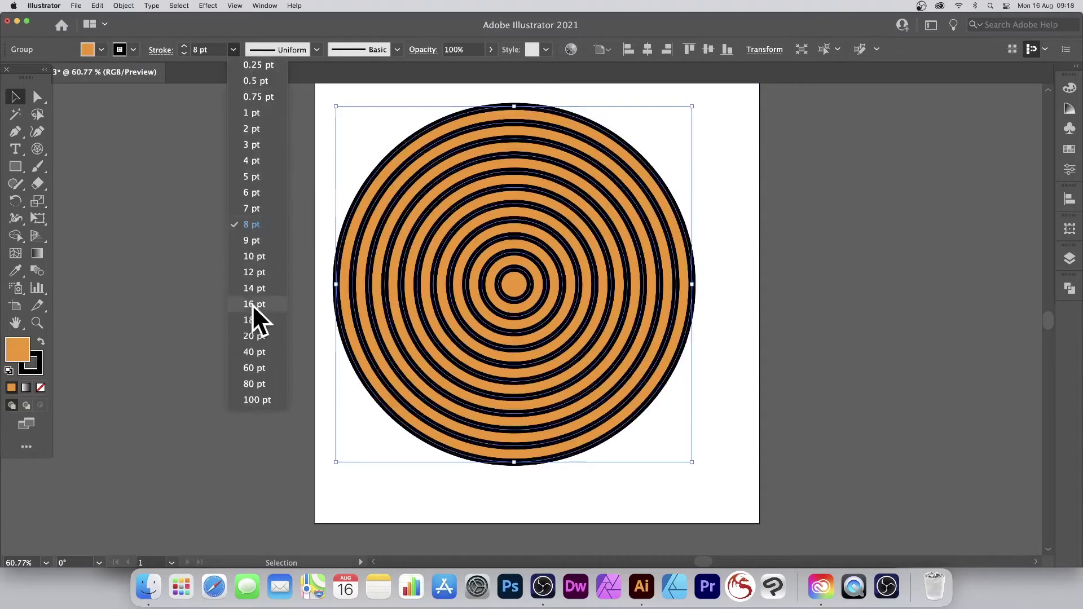
{"action": "left_click", "coordinate": [233, 49]}
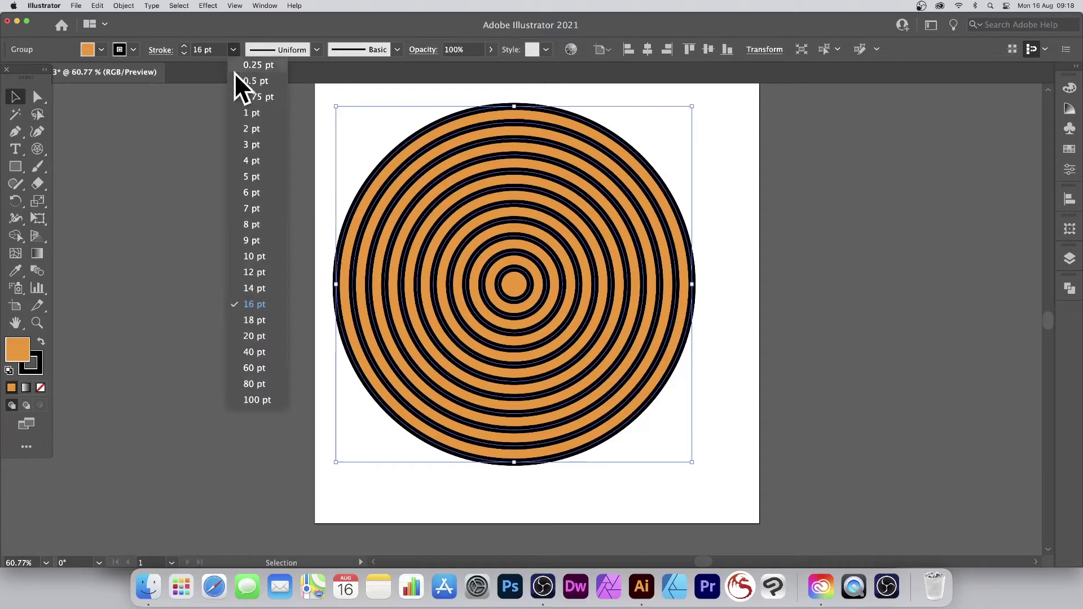
{"action": "left_click", "coordinate": [258, 320]}
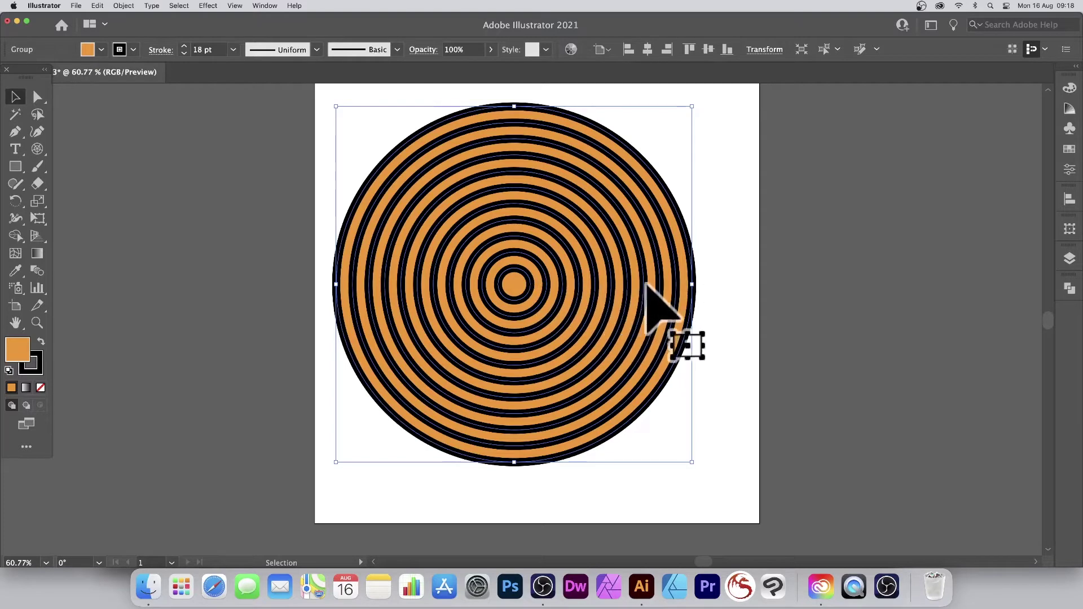
{"action": "left_click", "coordinate": [101, 49]}
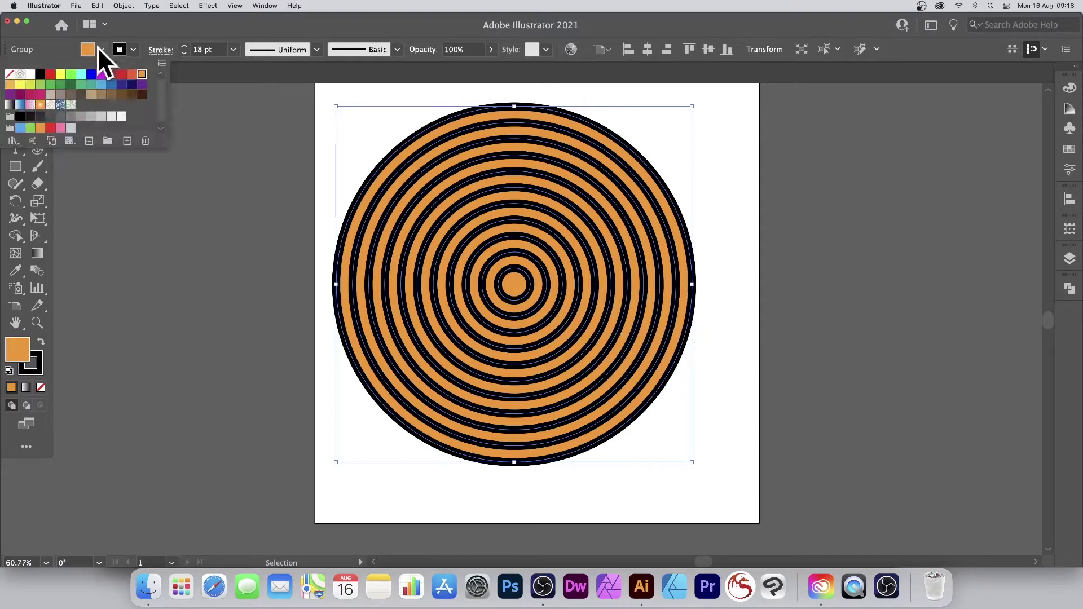
{"action": "left_click", "coordinate": [91, 74]}
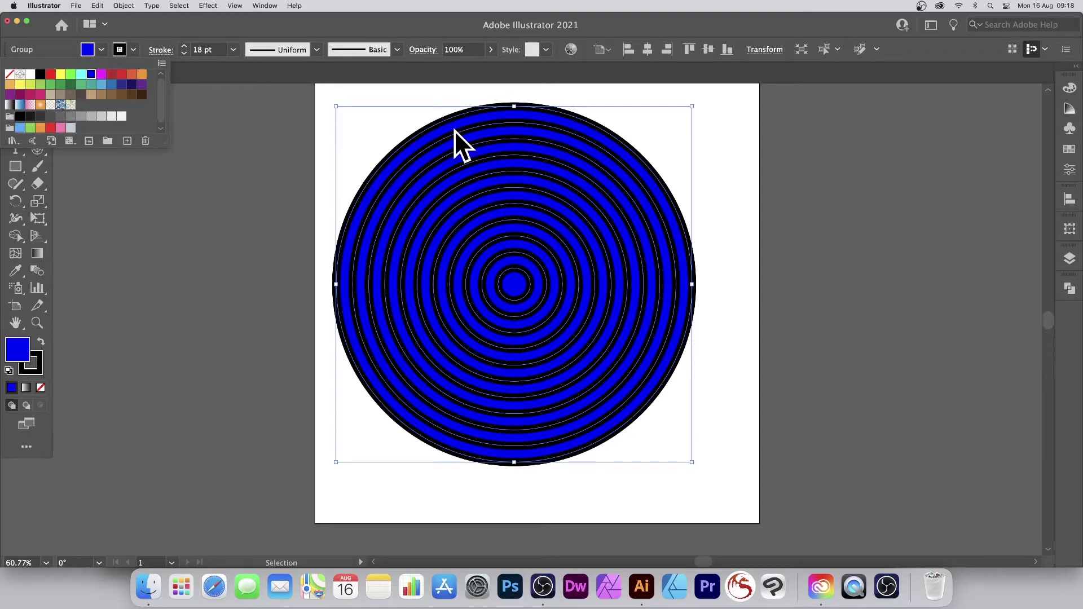
Ungroup the polar grid into separate ring paths.
{"action": "left_click", "coordinate": [125, 3]}
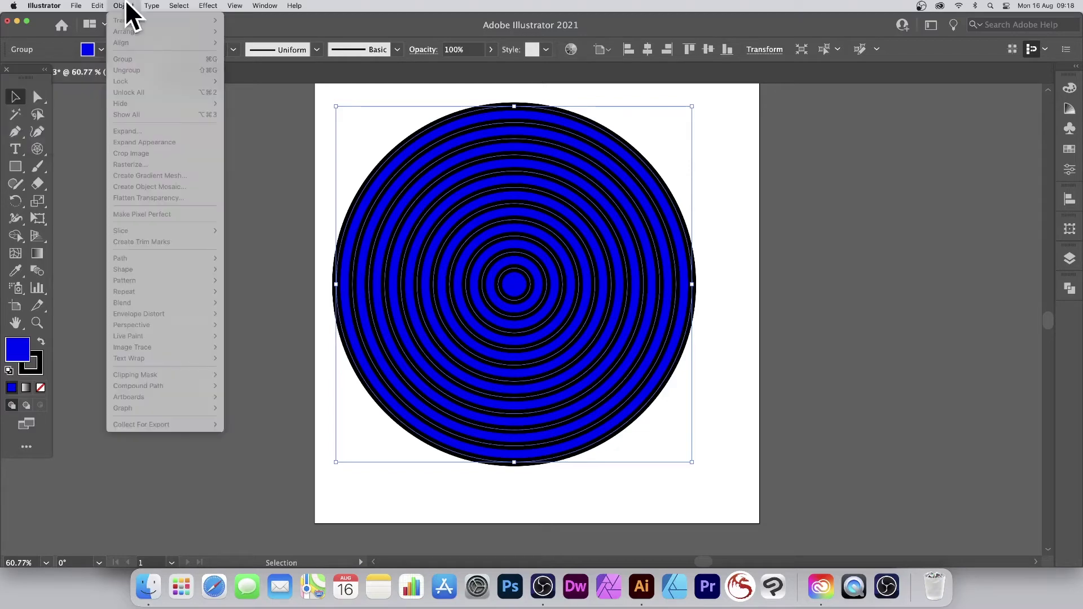
{"action": "left_click", "coordinate": [375, 108]}
{"action": "left_click", "coordinate": [374, 108]}
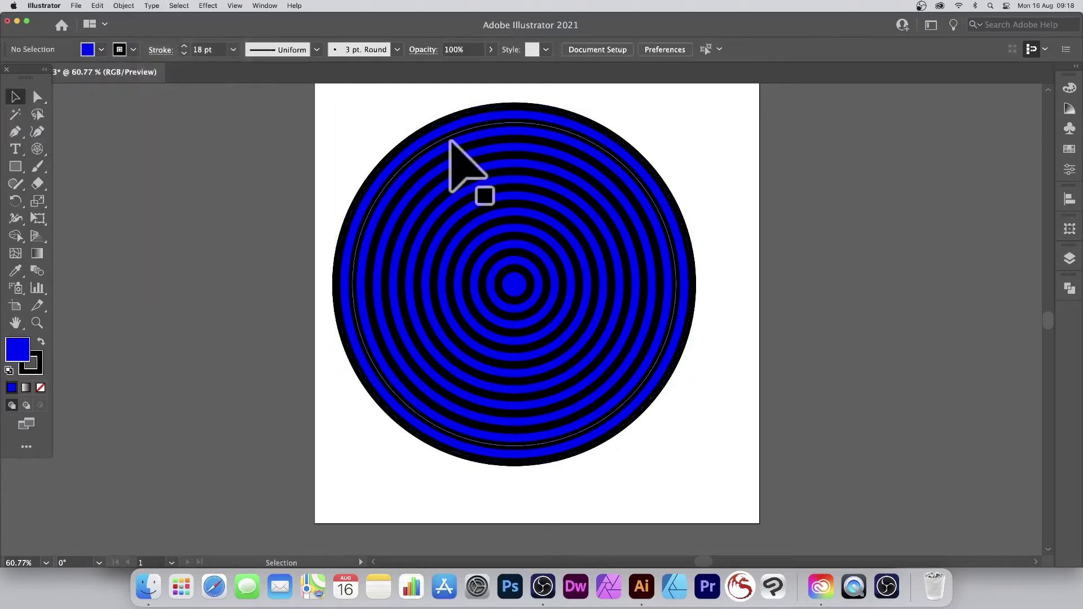
{"action": "left_click", "coordinate": [446, 155]}
{"action": "left_click", "coordinate": [124, 6]}
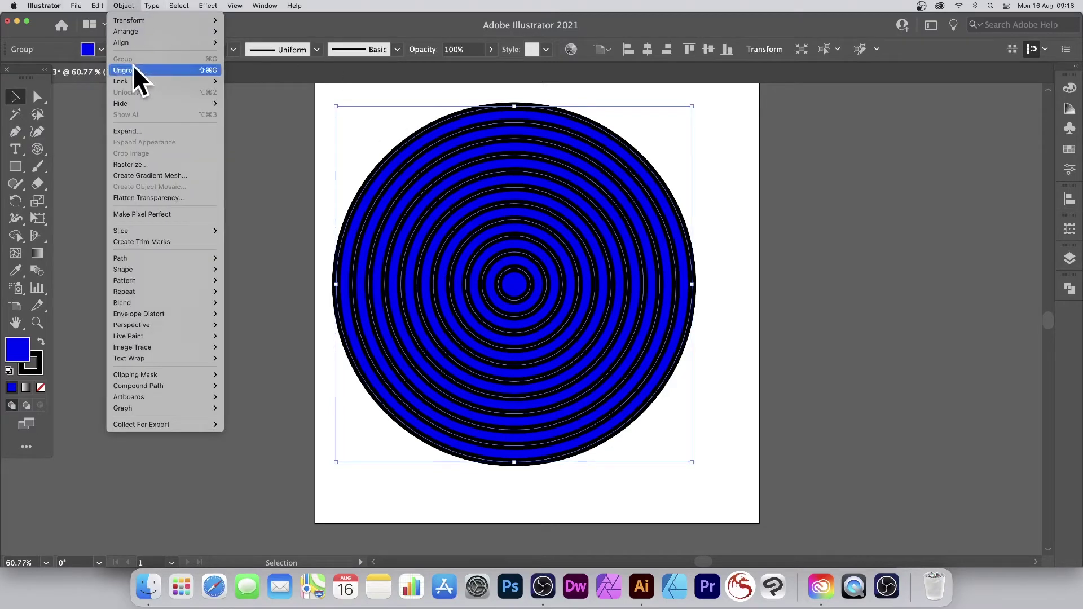
{"action": "left_click", "coordinate": [133, 65]}
{"action": "left_click", "coordinate": [128, 5]}
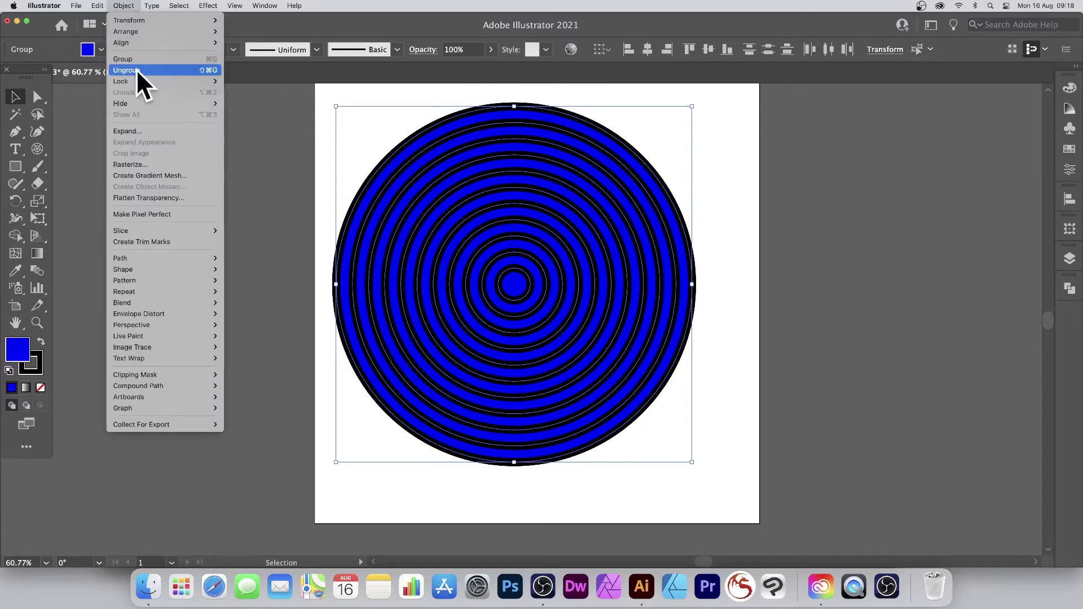
{"action": "left_click", "coordinate": [136, 68]}
Fill the outermost ring with RGB Cyan.
{"action": "left_click", "coordinate": [234, 148]}
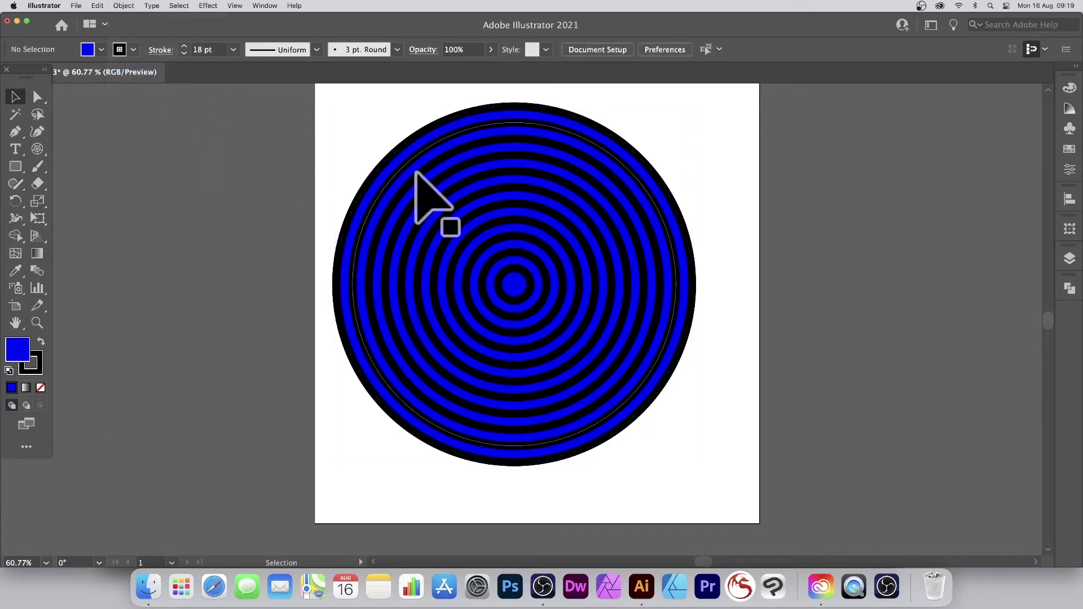
{"action": "left_click", "coordinate": [389, 150]}
{"action": "left_click", "coordinate": [100, 49]}
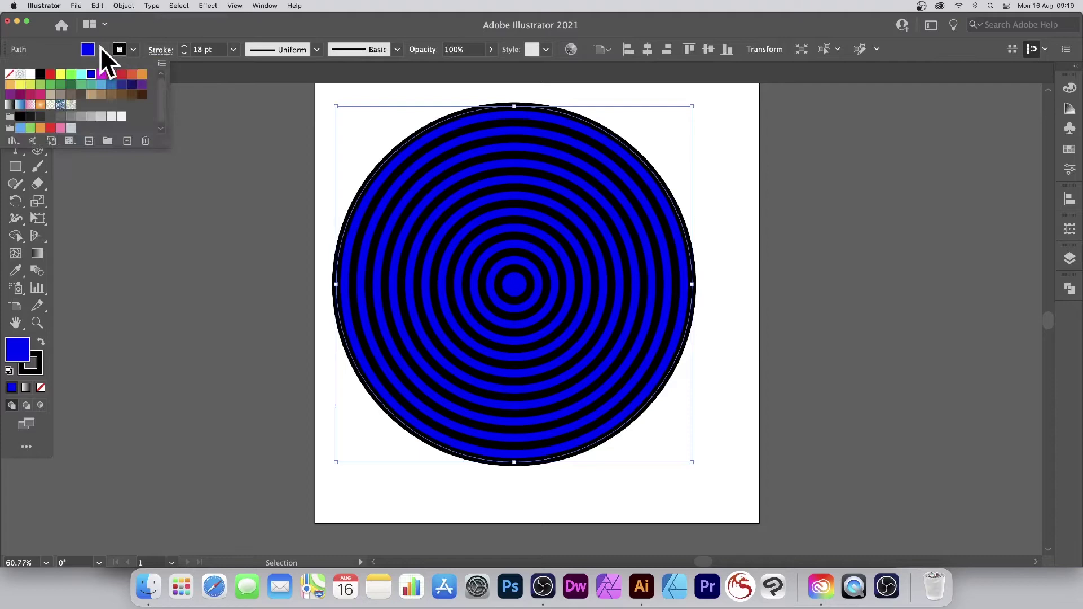
{"action": "left_click", "coordinate": [81, 74]}
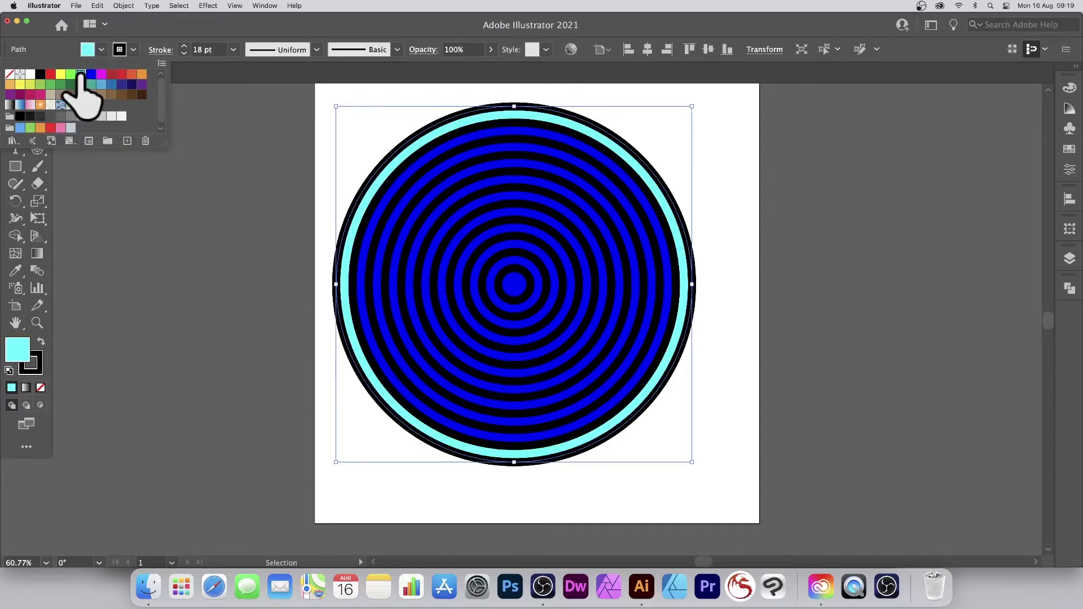
{"action": "left_click", "coordinate": [452, 165]}
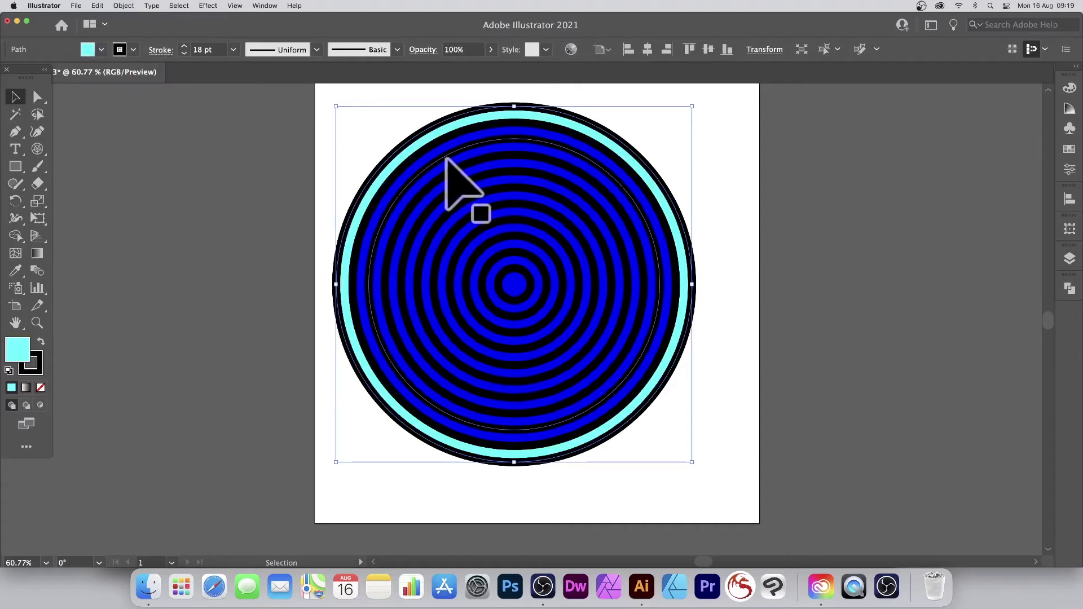
Turn the next inner ring red and thin a smaller ring's stroke to 3 pt.
{"action": "left_click", "coordinate": [454, 168]}
{"action": "left_click", "coordinate": [101, 49]}
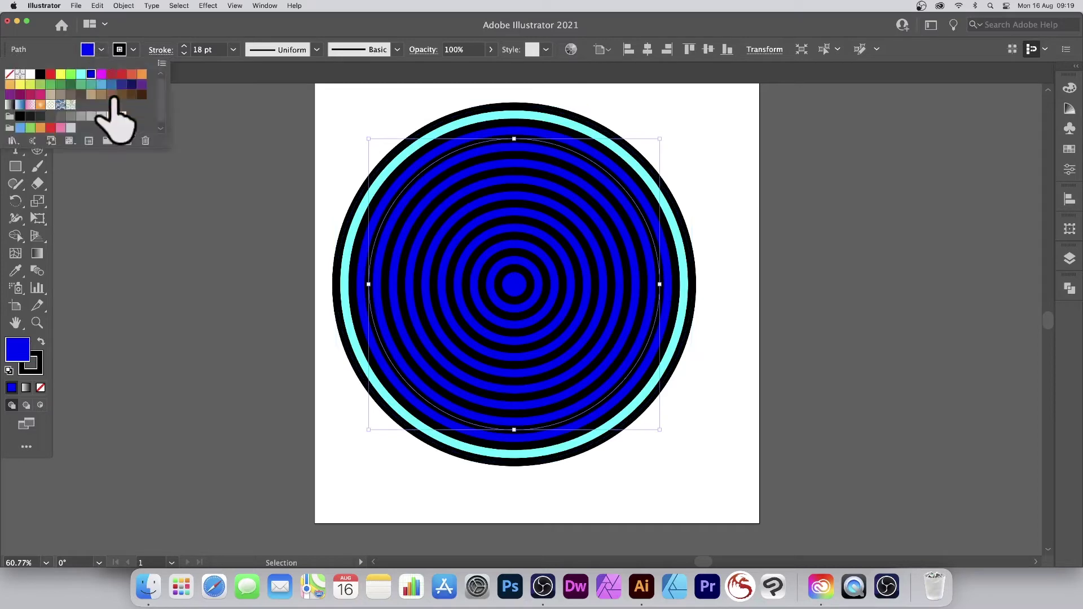
{"action": "left_click", "coordinate": [121, 74]}
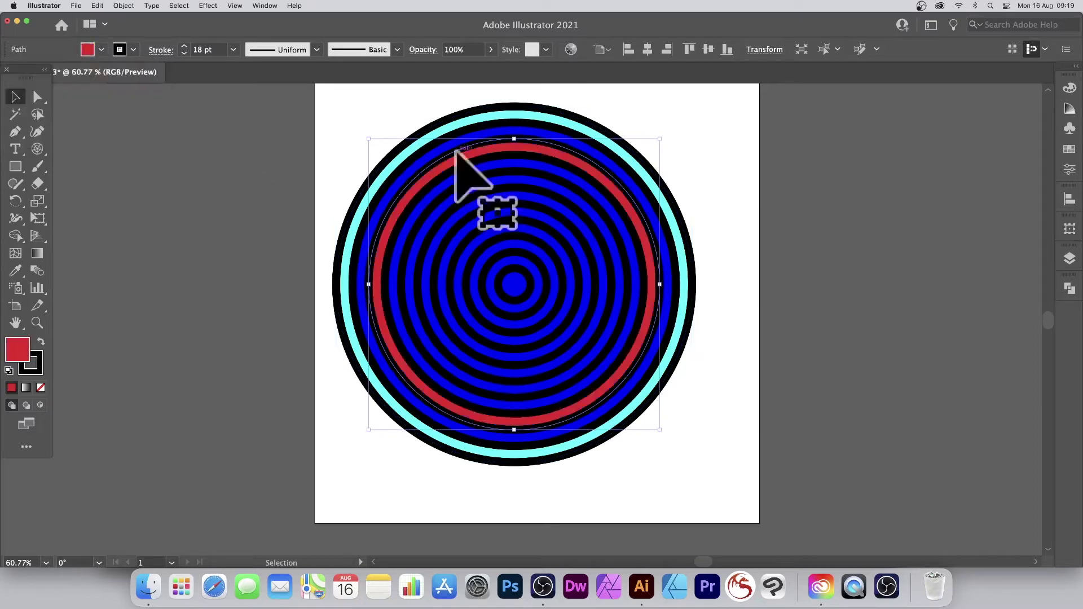
{"action": "left_click", "coordinate": [508, 162]}
{"action": "left_click", "coordinate": [505, 173]}
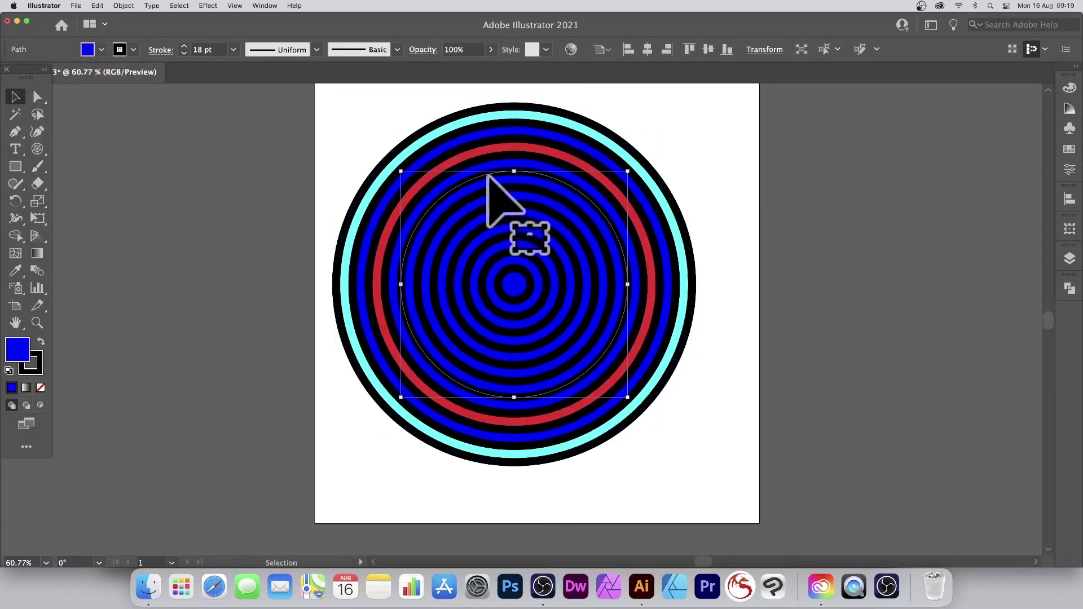
{"action": "left_click", "coordinate": [234, 50]}
{"action": "left_click", "coordinate": [251, 144]}
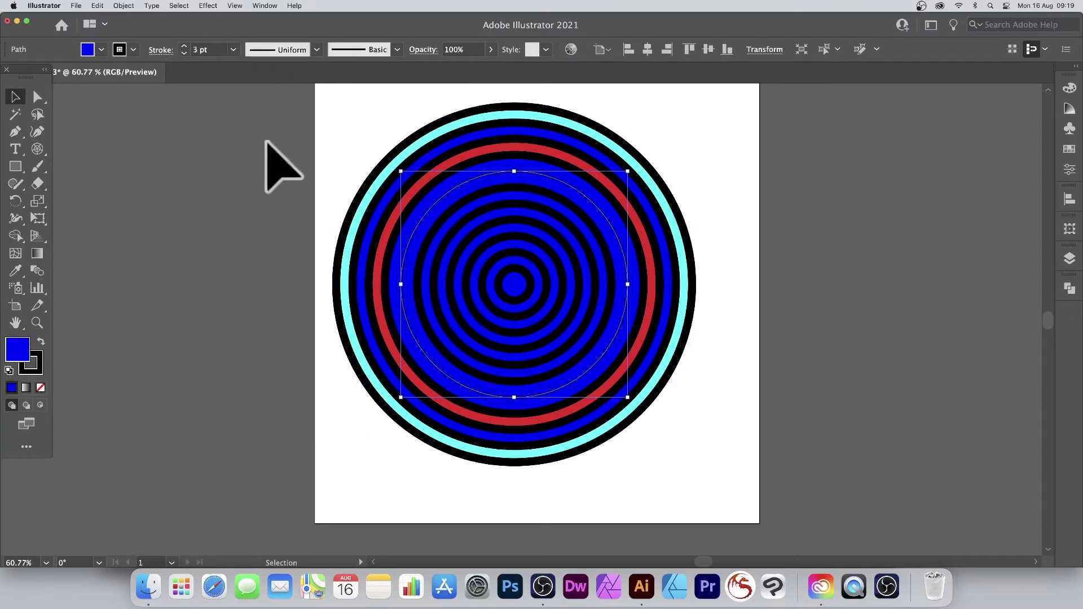
Select all the circles and apply Width Profile 1 to their strokes.
{"action": "left_click", "coordinate": [291, 122]}
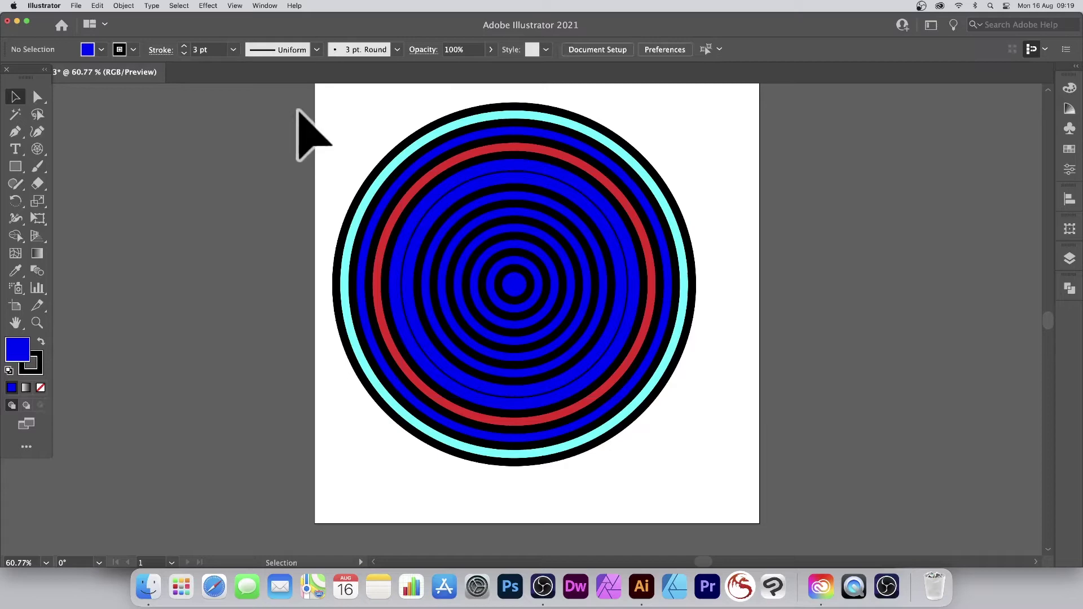
{"action": "key", "text": "super+a"}
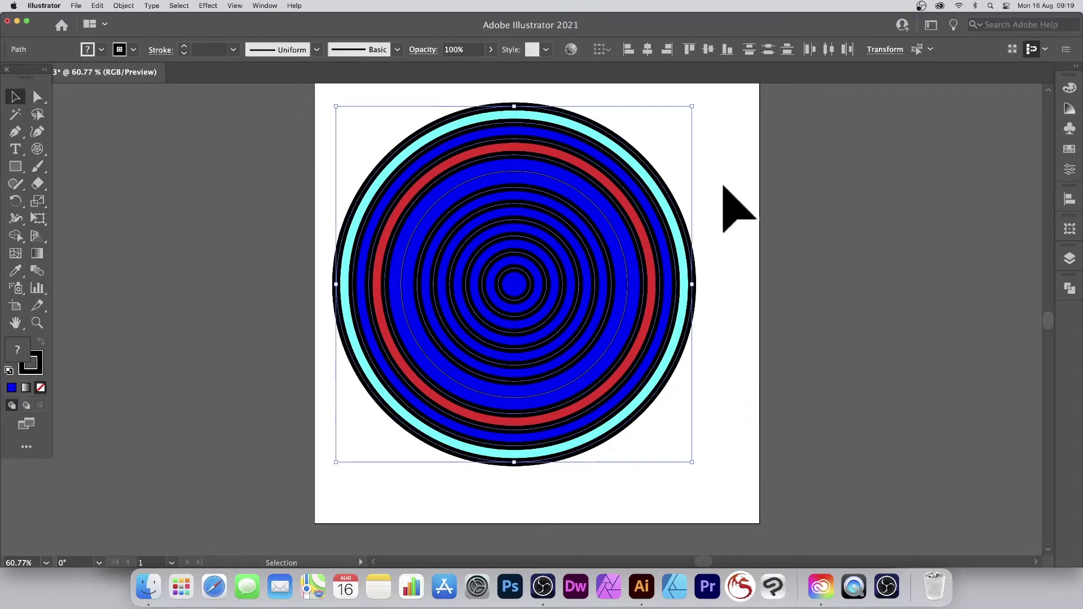
{"action": "left_click", "coordinate": [316, 51]}
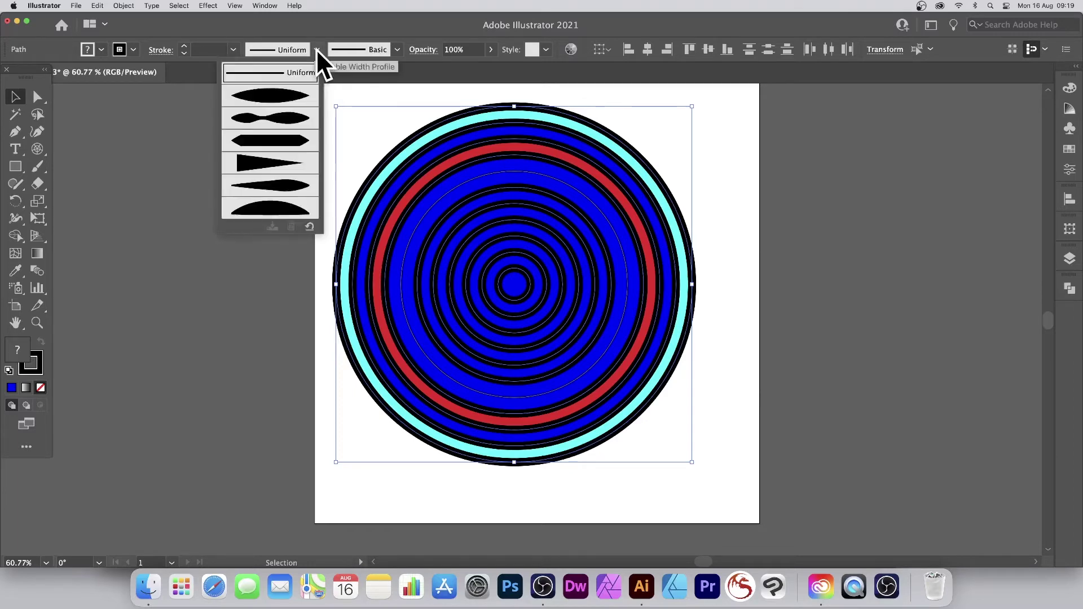
{"action": "left_click", "coordinate": [277, 95]}
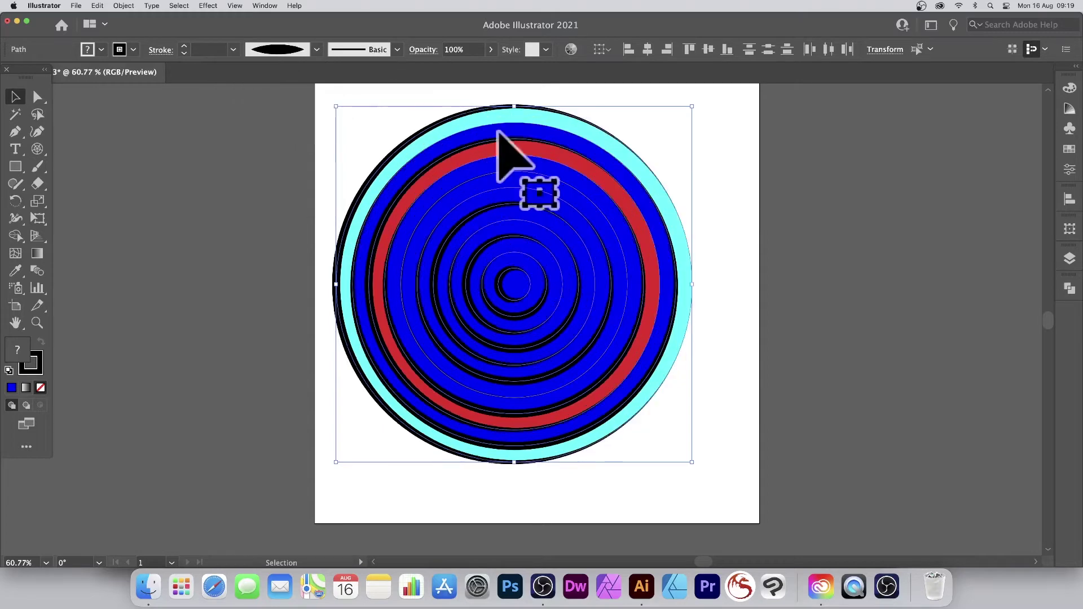
Marquee-select all the circles and delete them.
{"action": "left_click", "coordinate": [293, 111]}
{"action": "left_click_drag", "start_coordinate": [261, 109], "coordinate": [724, 436]}
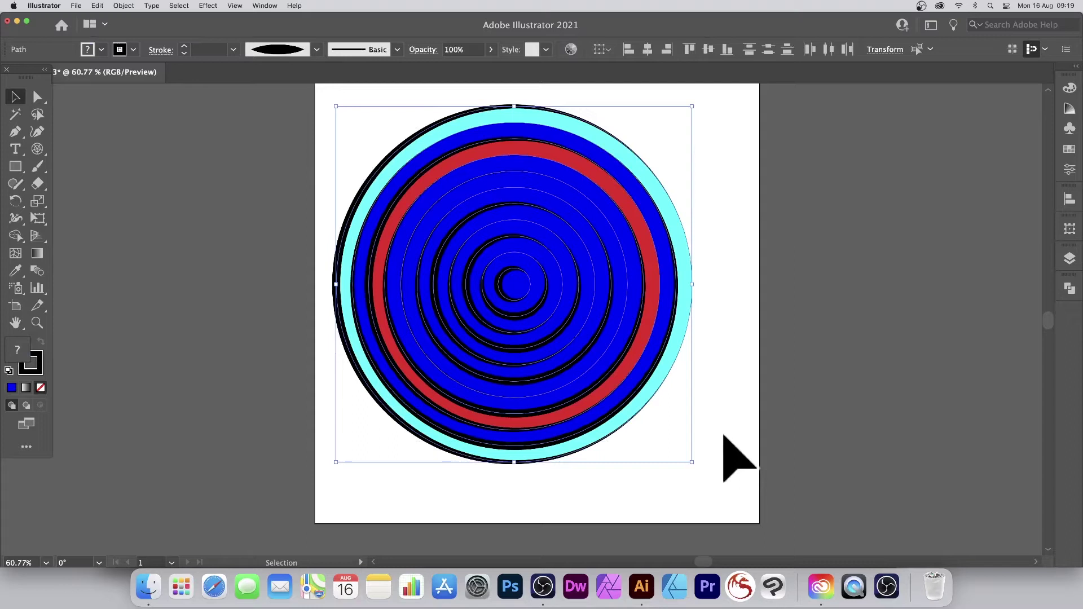
{"action": "key", "text": "Delete"}
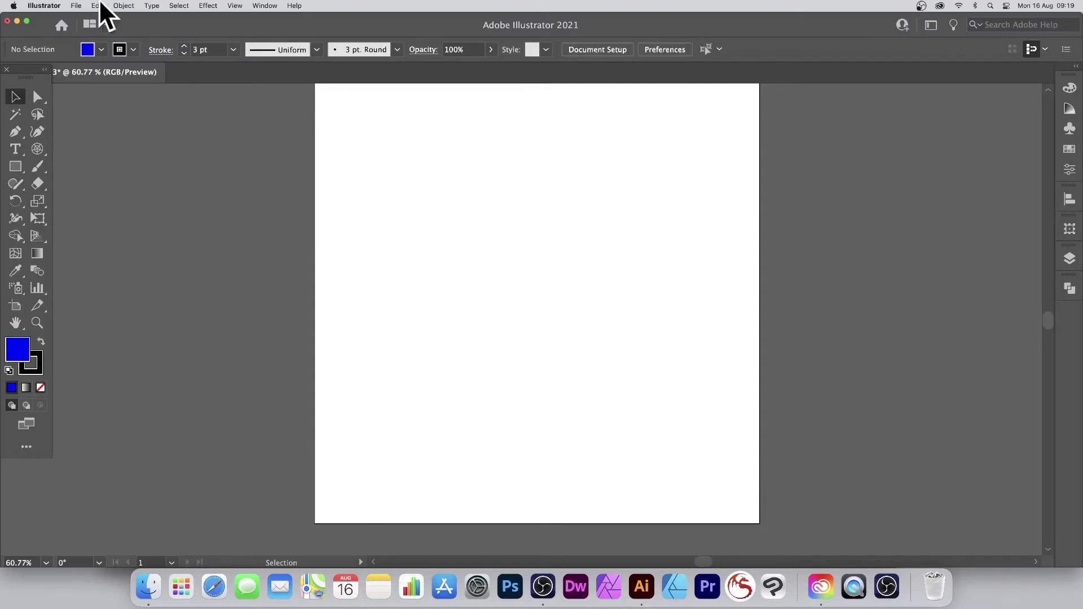
{"action": "left_click_drag", "start_coordinate": [16, 168], "coordinate": [67, 201]}
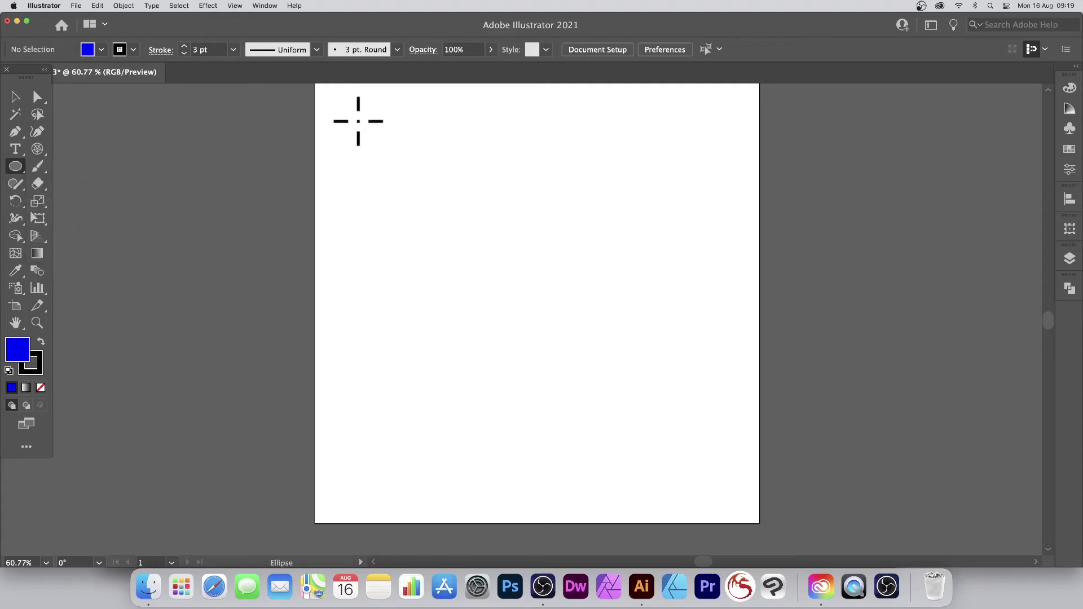
Draw a large circle across the artboard and enter 800 × 815 px in Properties.
{"action": "left_click_drag", "start_coordinate": [354, 109], "coordinate": [717, 469]}
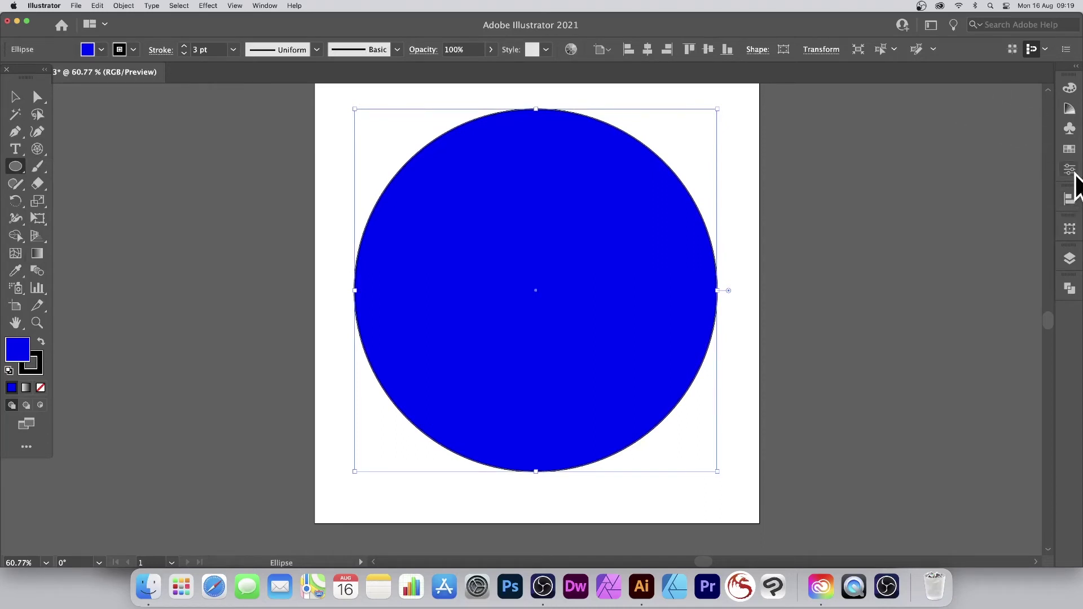
{"action": "left_click", "coordinate": [1072, 172]}
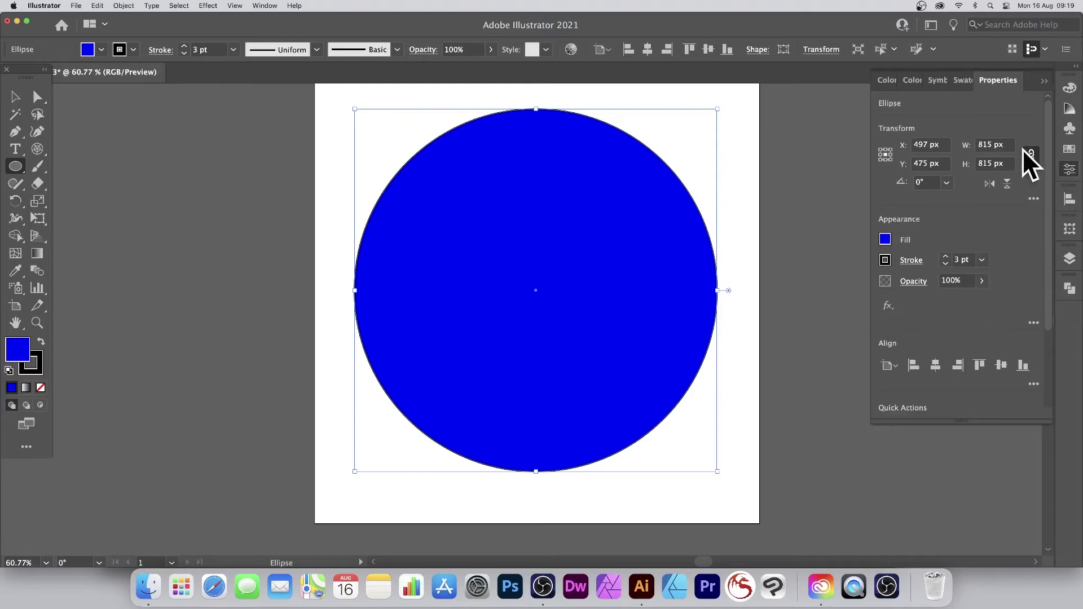
{"action": "left_click", "coordinate": [1006, 144]}
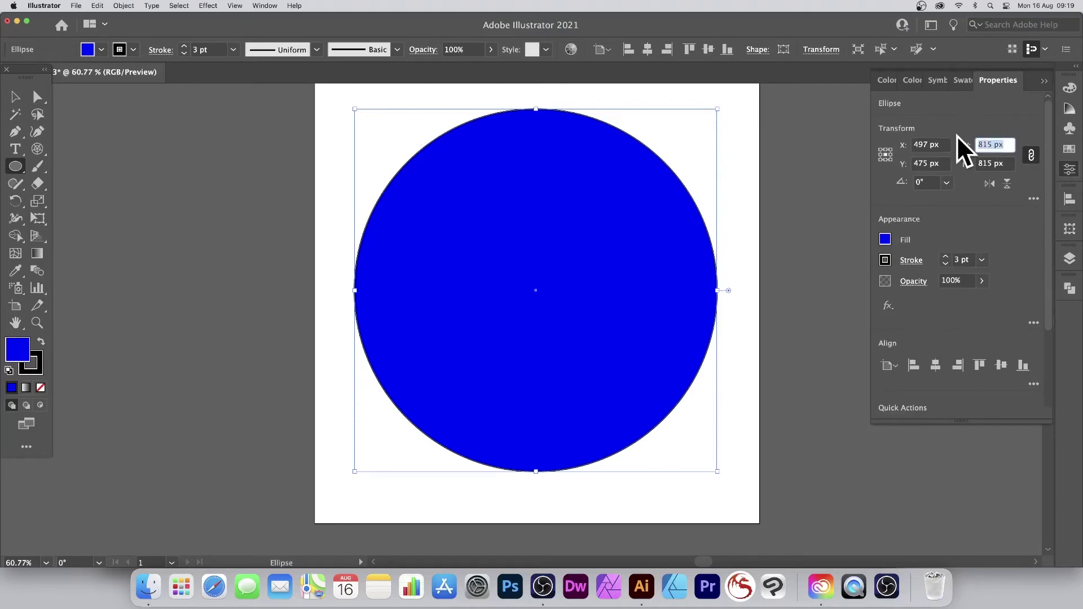
{"action": "type", "text": "800"}
{"action": "key", "text": "Tab"}
{"action": "type", "text": "815"}
{"action": "key", "text": "Tab"}
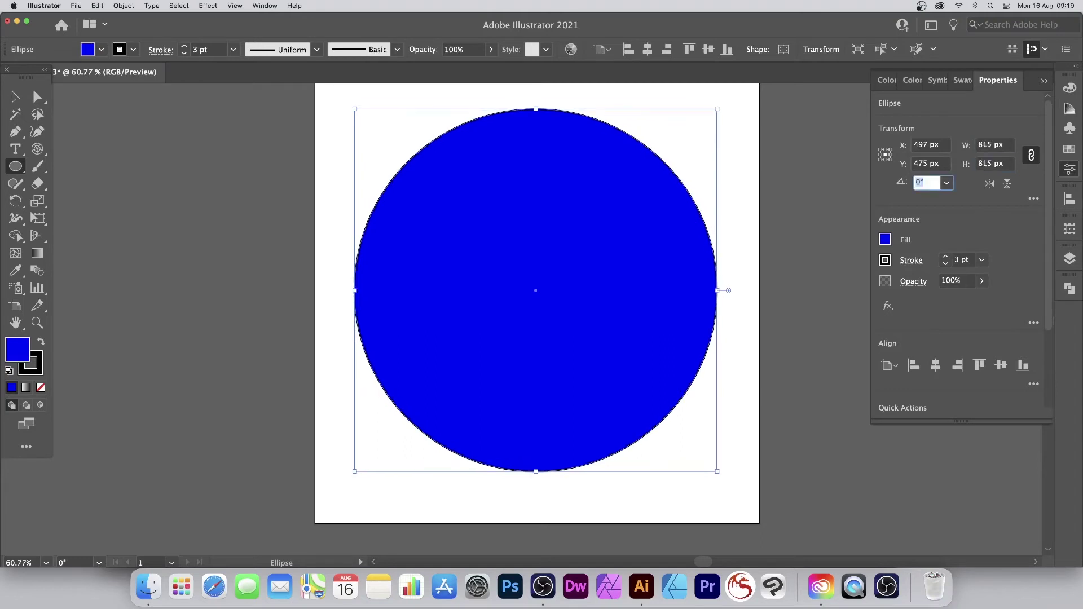
Unlink proportions and resize the circle to exactly 800 × 800 px.
{"action": "left_click", "coordinate": [1032, 155]}
{"action": "left_click", "coordinate": [1004, 144]}
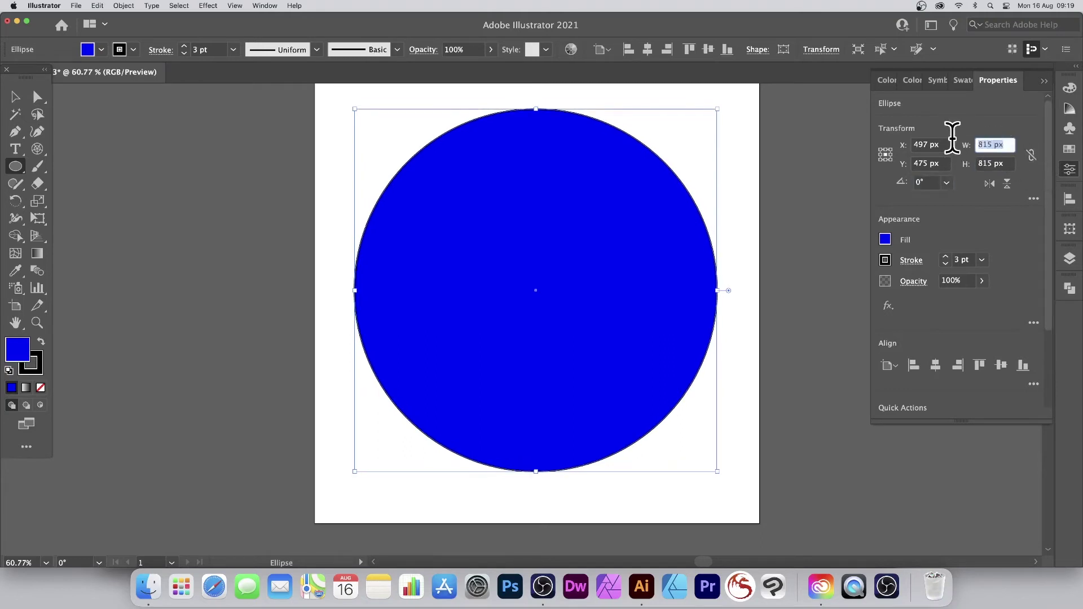
{"action": "type", "text": "800"}
{"action": "key", "text": "Tab"}
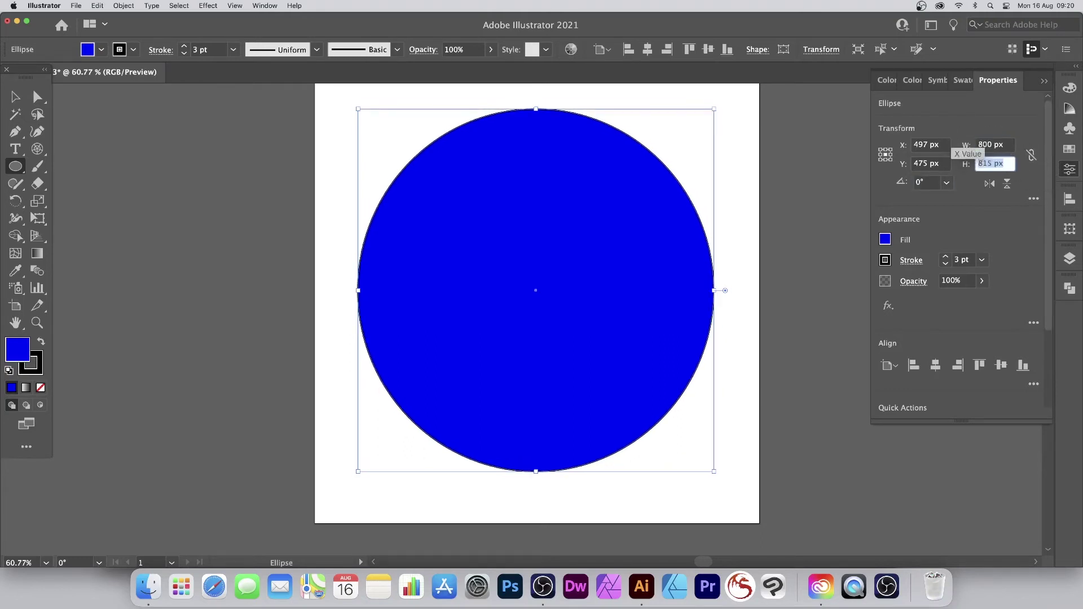
{"action": "type", "text": "800"}
{"action": "key", "text": "Tab"}
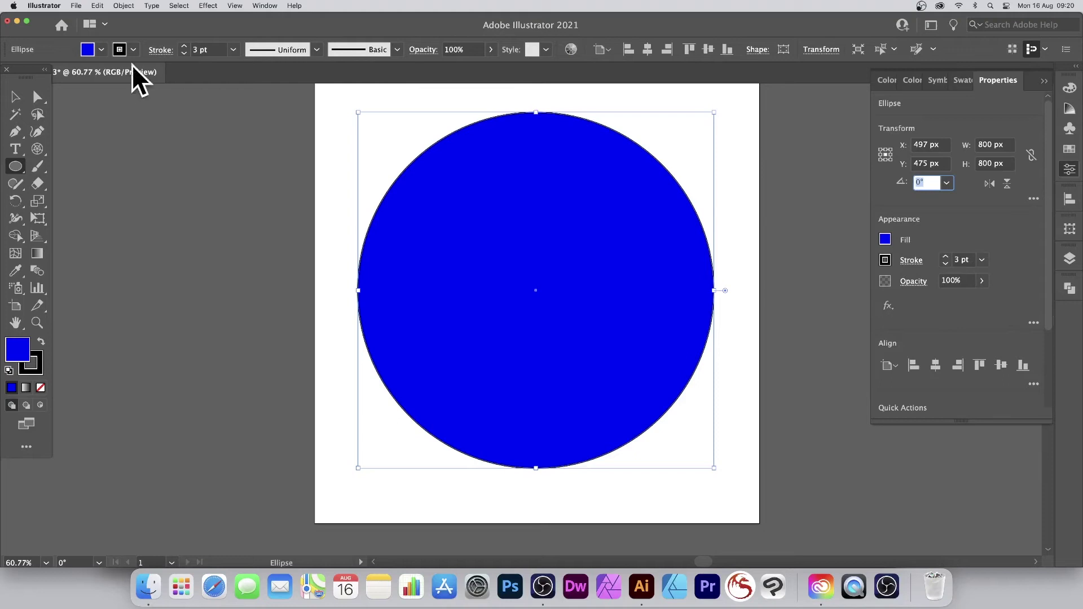
Duplicate the circle and resize the copy to 700 × 700 px.
{"action": "left_click", "coordinate": [15, 98]}
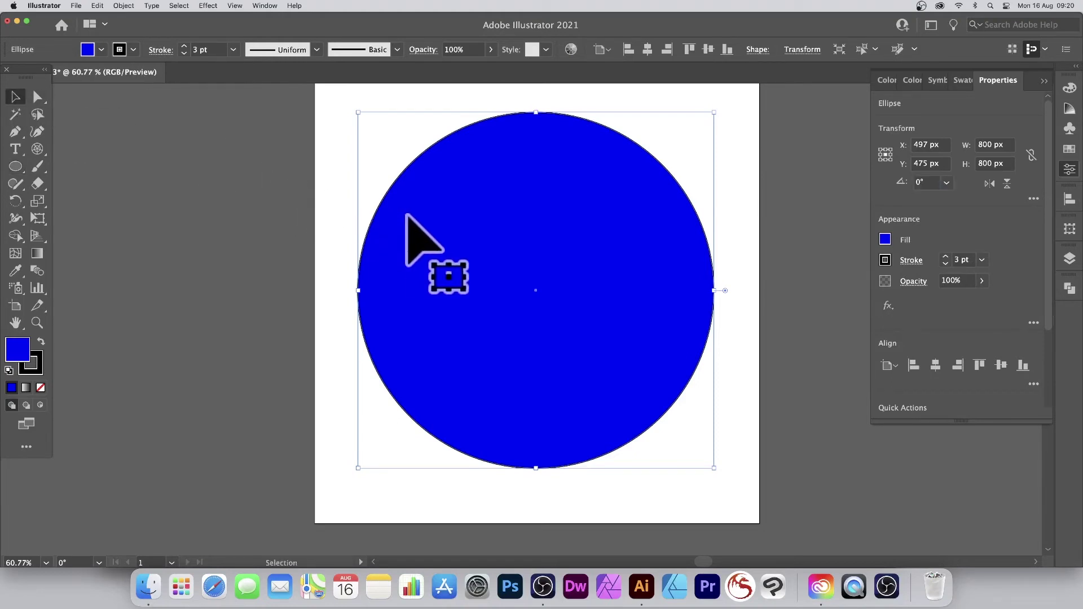
{"action": "left_click_drag", "start_coordinate": [455, 225], "coordinate": [415, 232]}
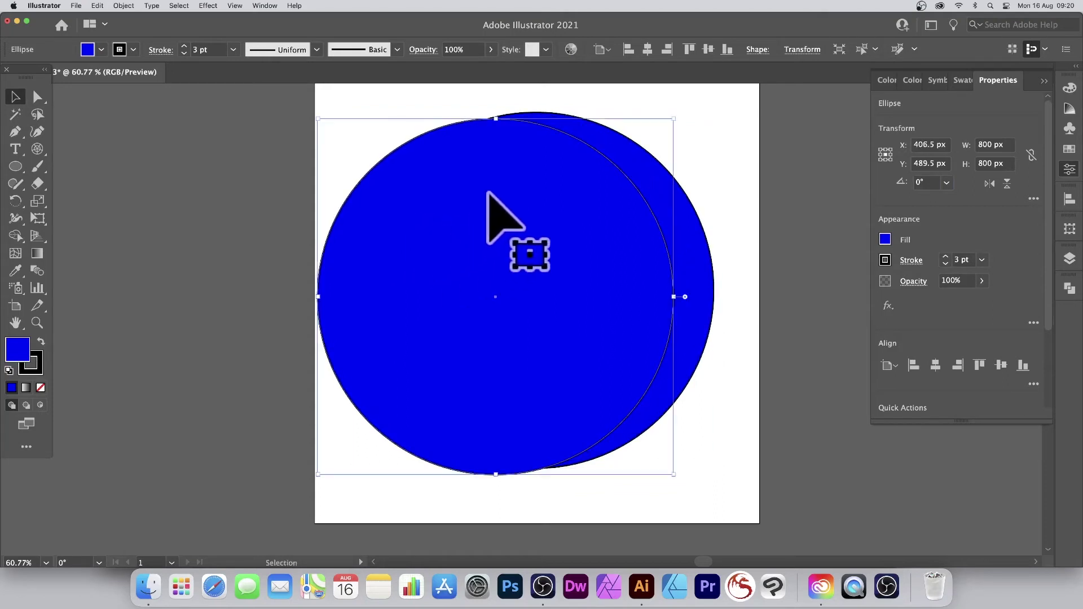
{"action": "left_click", "coordinate": [1004, 145]}
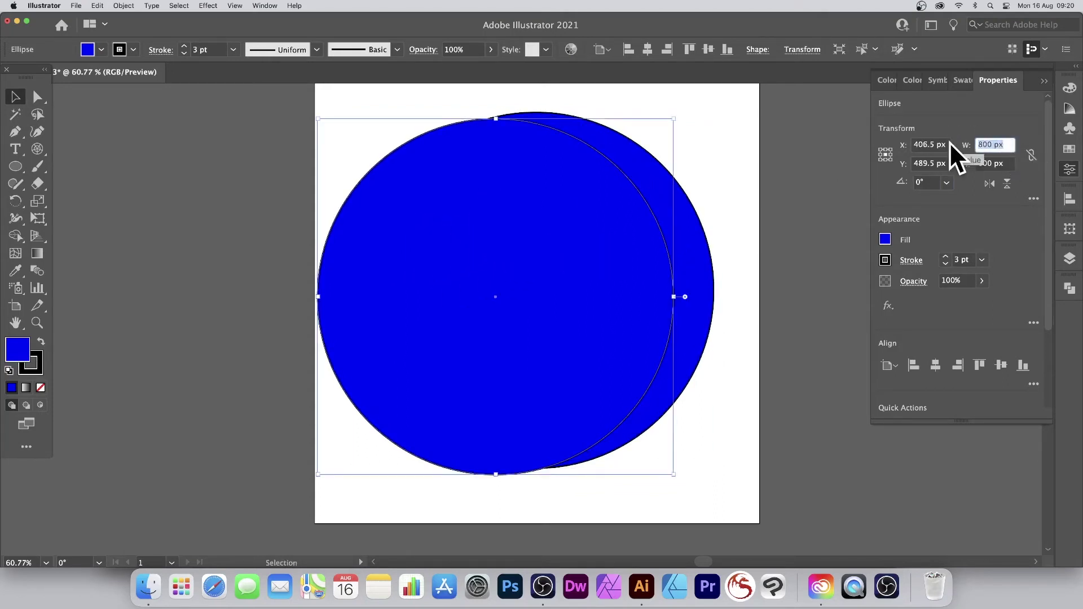
{"action": "type", "text": "700"}
{"action": "key", "text": "Tab"}
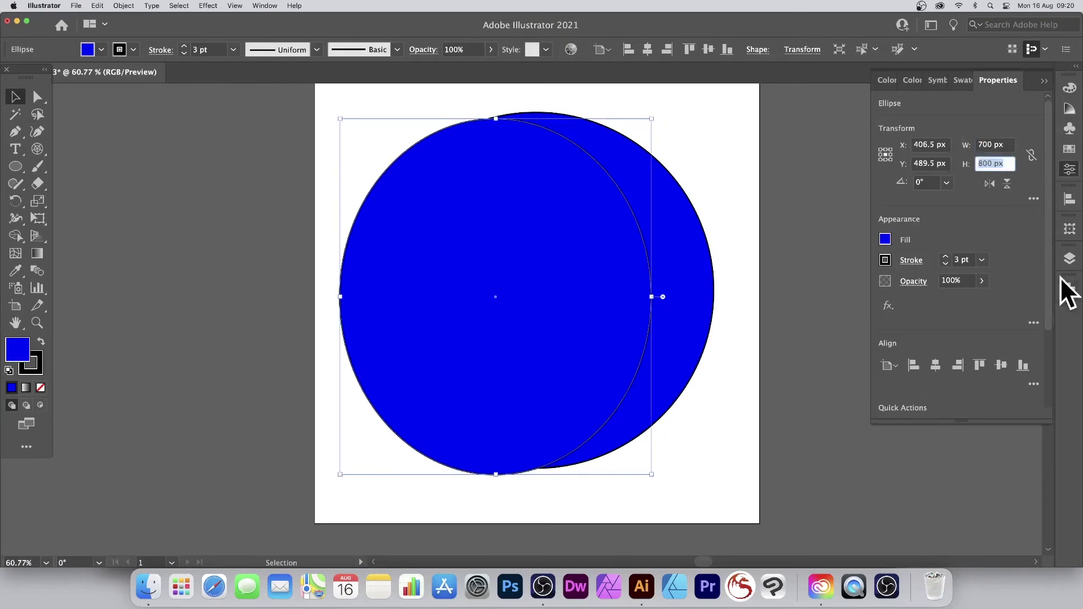
{"action": "type", "text": "700"}
{"action": "key", "text": "Tab"}
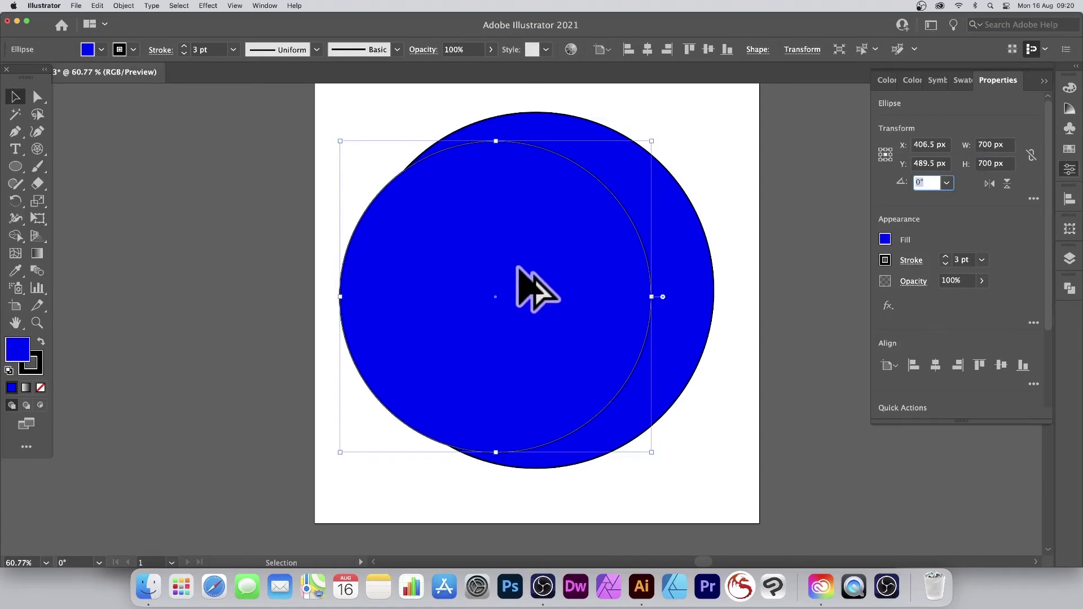
Copy the 700 px circle and resize the copy to 600 × 600 px.
{"action": "left_click_drag", "start_coordinate": [518, 267], "coordinate": [454, 283]}
{"action": "left_click", "coordinate": [999, 144]}
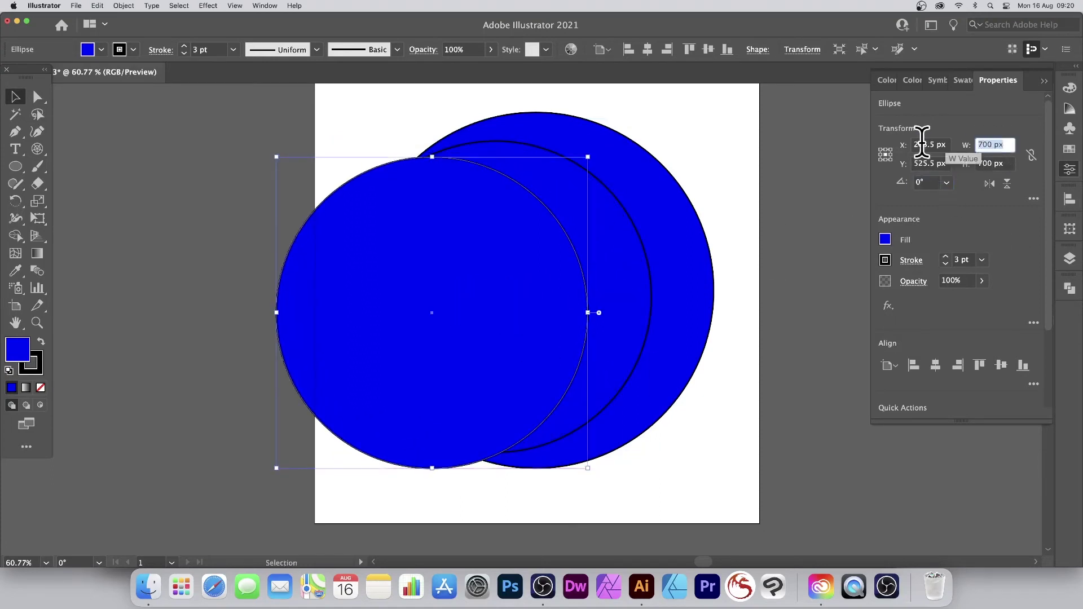
{"action": "type", "text": "600"}
{"action": "key", "text": "Tab"}
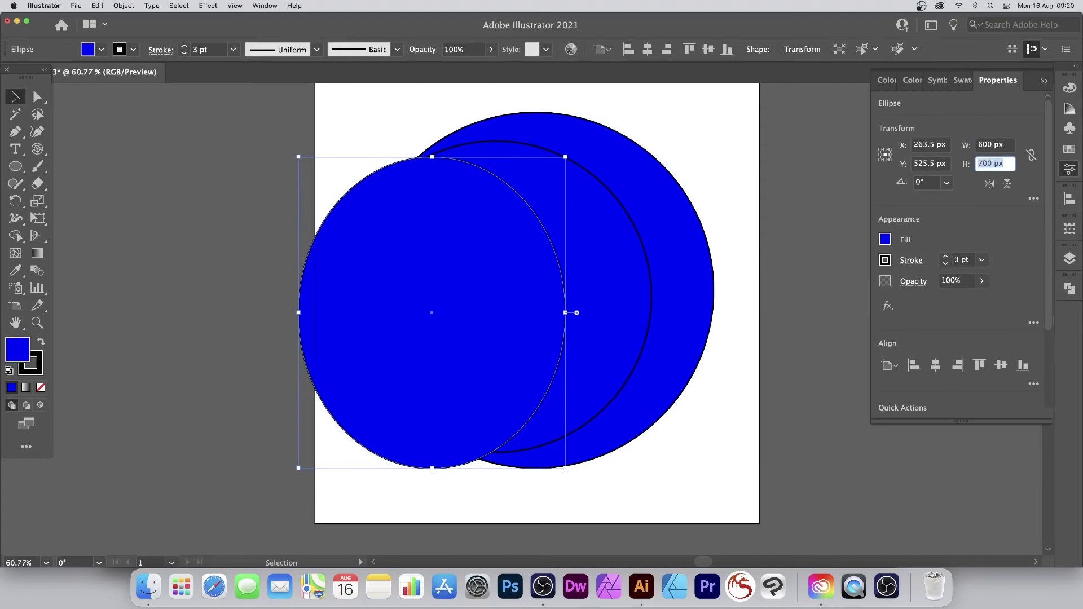
{"action": "type", "text": "600"}
{"action": "key", "text": "Tab"}
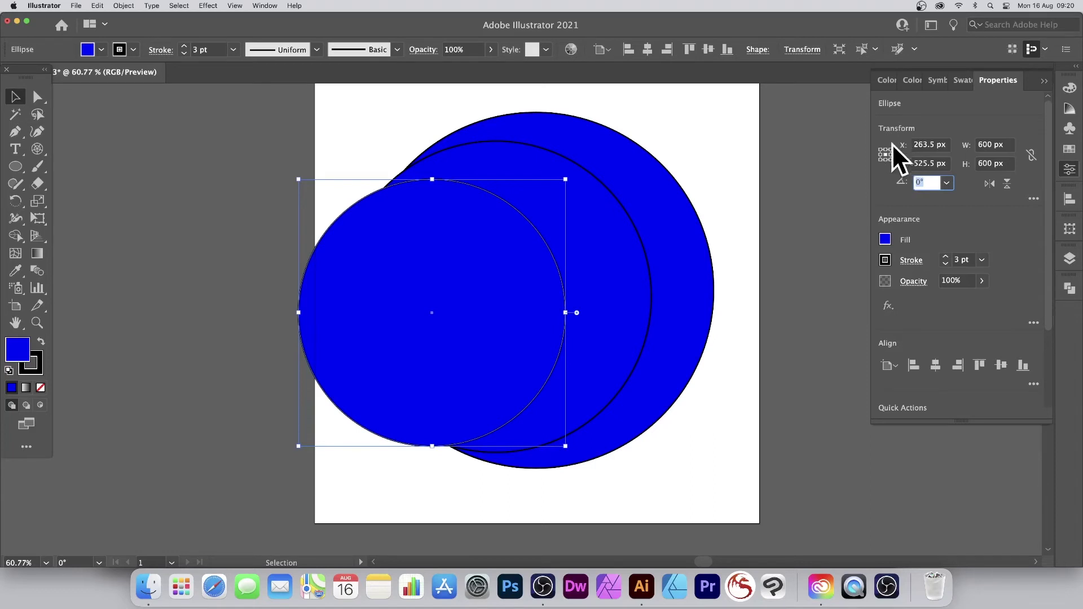
Copy the 600 px circle, resize it to 500 × 500 px and nudge it right.
{"action": "left_click_drag", "start_coordinate": [452, 246], "coordinate": [384, 250]}
{"action": "left_click", "coordinate": [993, 145]}
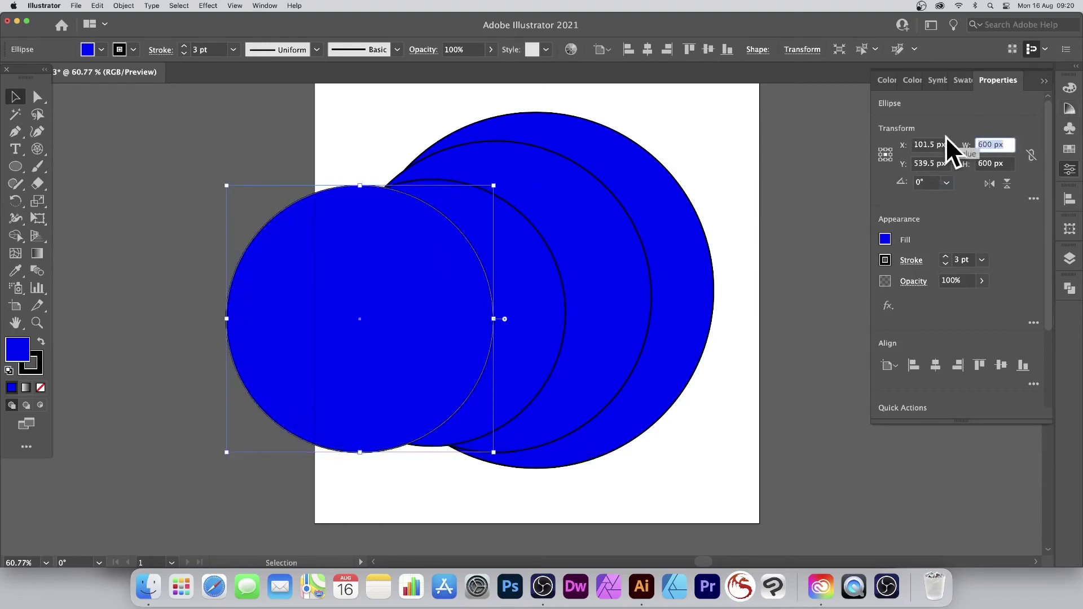
{"action": "type", "text": "500"}
{"action": "key", "text": "Tab"}
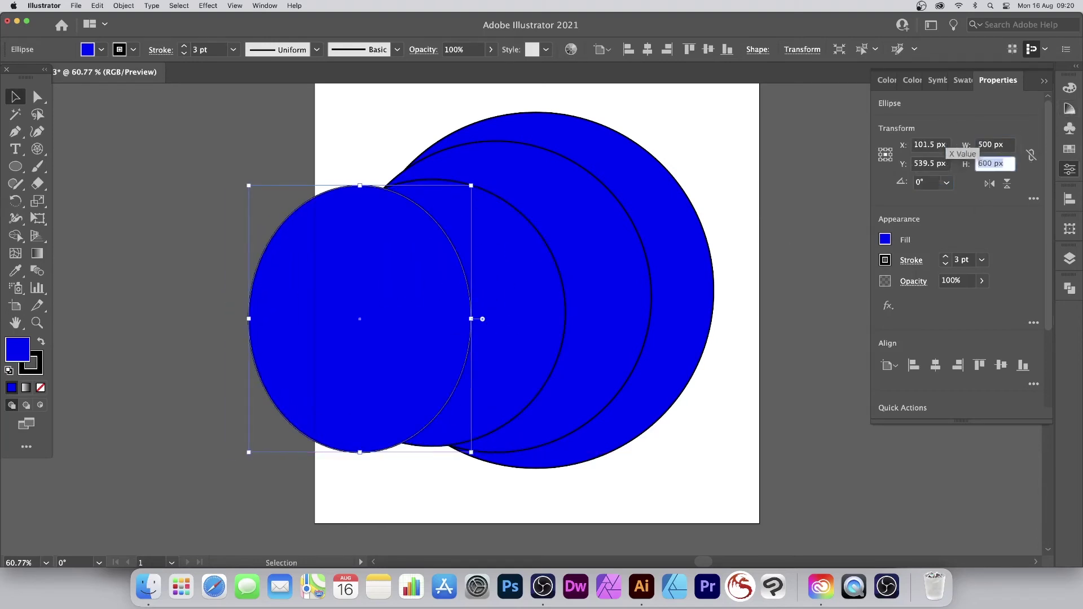
{"action": "type", "text": "500"}
{"action": "key", "text": "Return"}
{"action": "left_click_drag", "start_coordinate": [383, 267], "coordinate": [408, 259]}
{"action": "left_click_drag", "start_coordinate": [242, 78], "coordinate": [363, 72]}
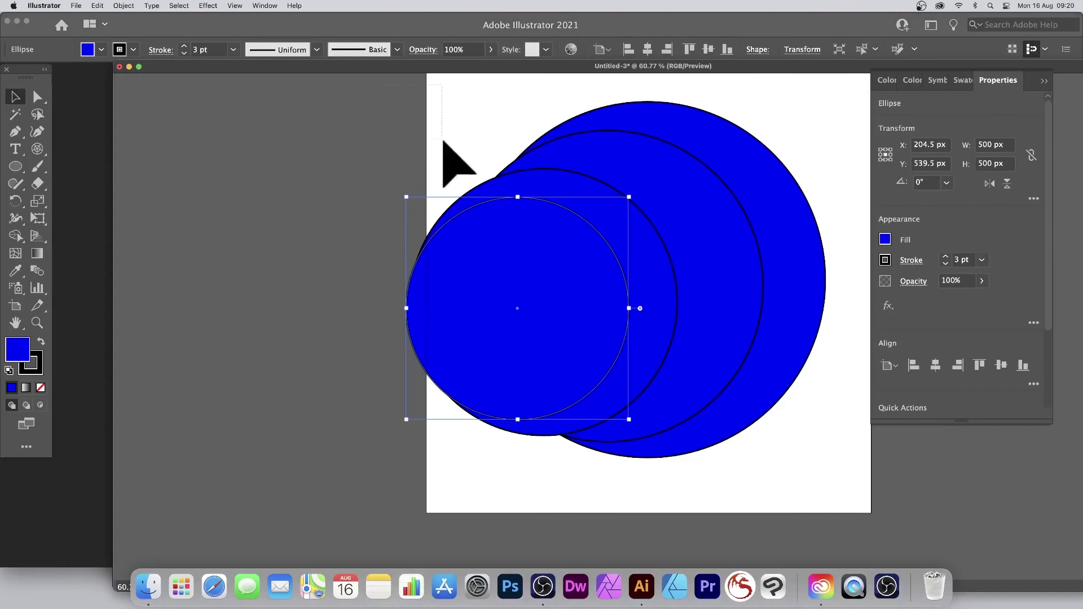
Select all four circles and align their horizontal and vertical centres.
{"action": "key", "text": "super+a"}
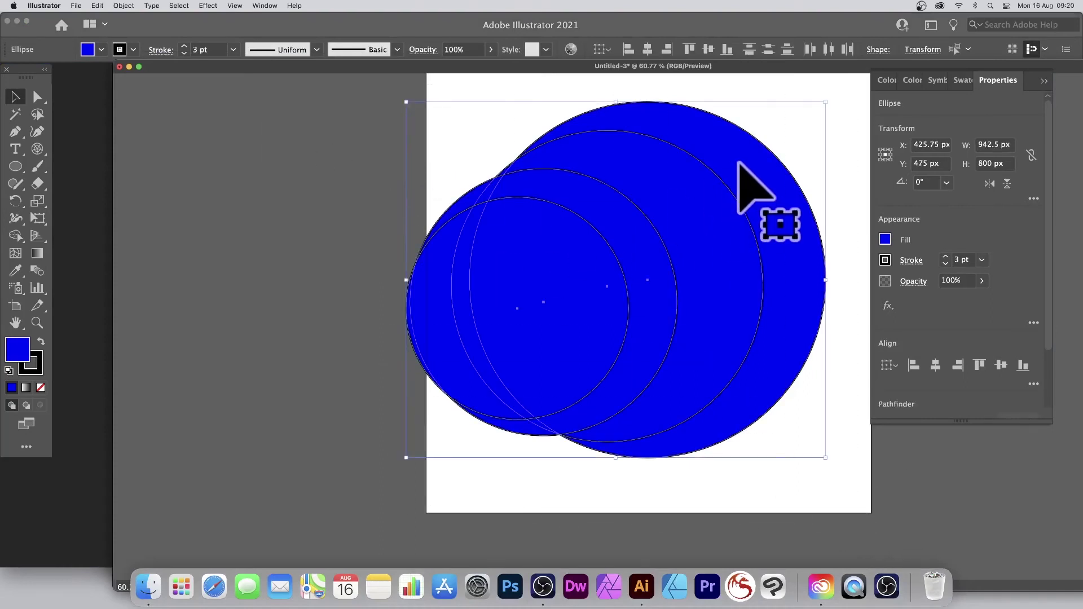
{"action": "left_click", "coordinate": [649, 50]}
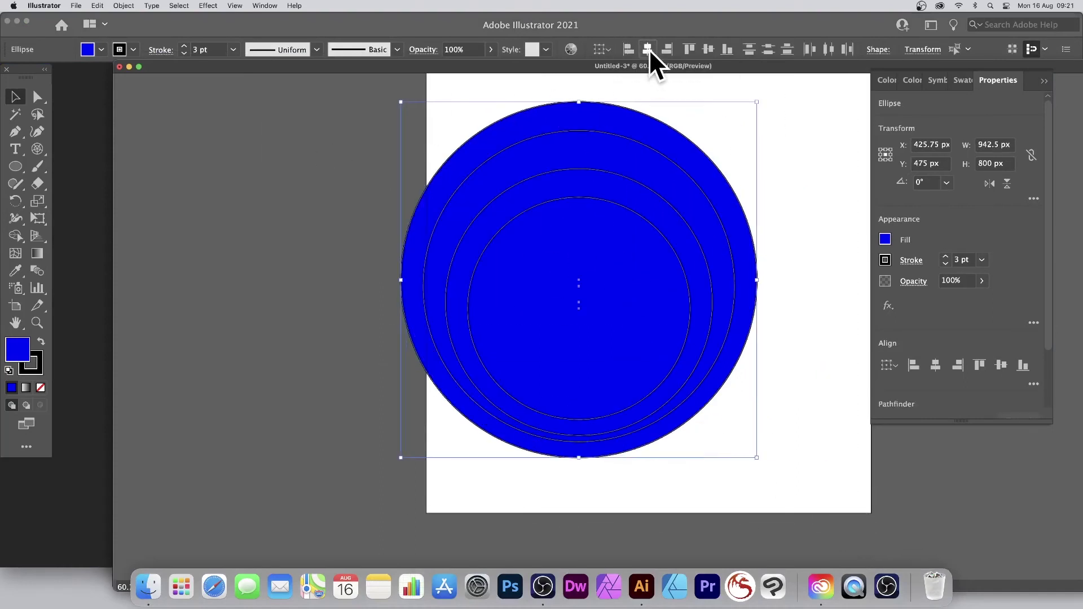
{"action": "left_click", "coordinate": [708, 50]}
{"action": "left_click", "coordinate": [771, 221]}
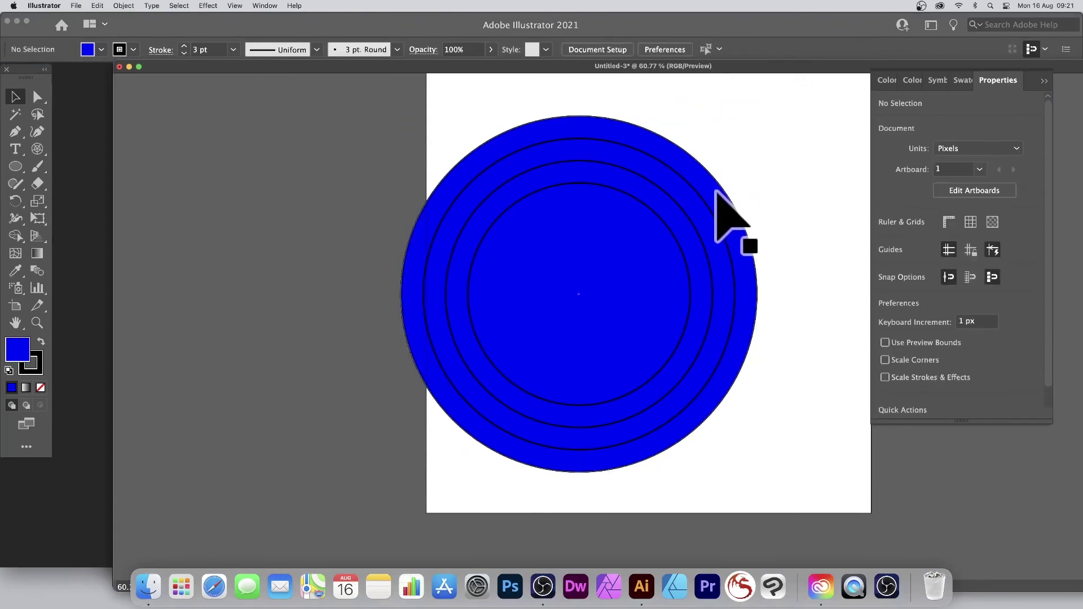
Fill the outer 800 px circle red and the 600 px circle magenta.
{"action": "left_click", "coordinate": [715, 192]}
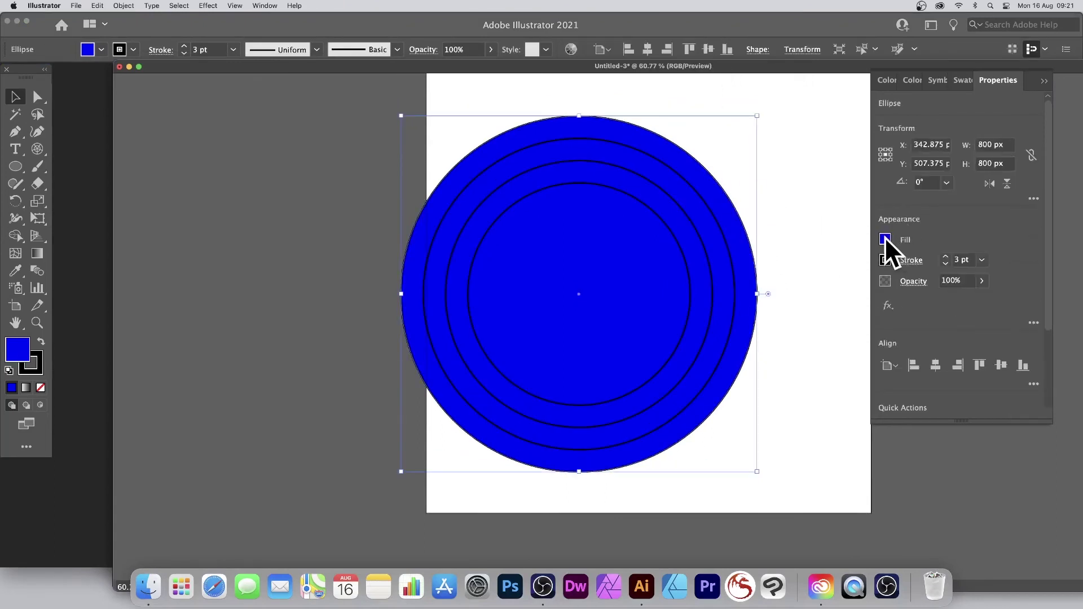
{"action": "left_click", "coordinate": [884, 238]}
{"action": "left_click", "coordinate": [768, 291]}
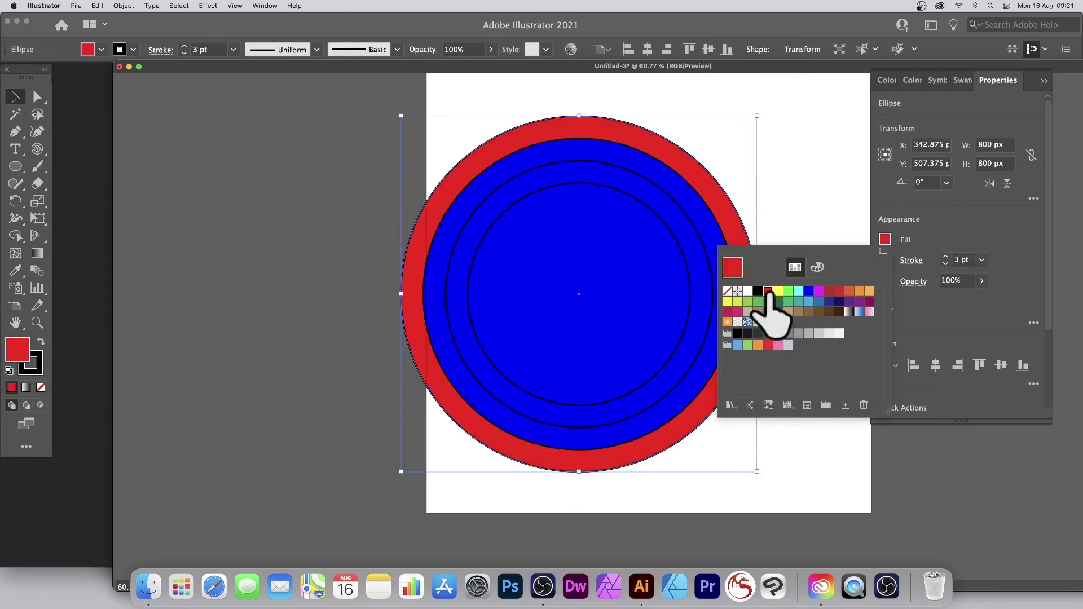
{"action": "left_click", "coordinate": [801, 169]}
{"action": "left_click", "coordinate": [686, 237]}
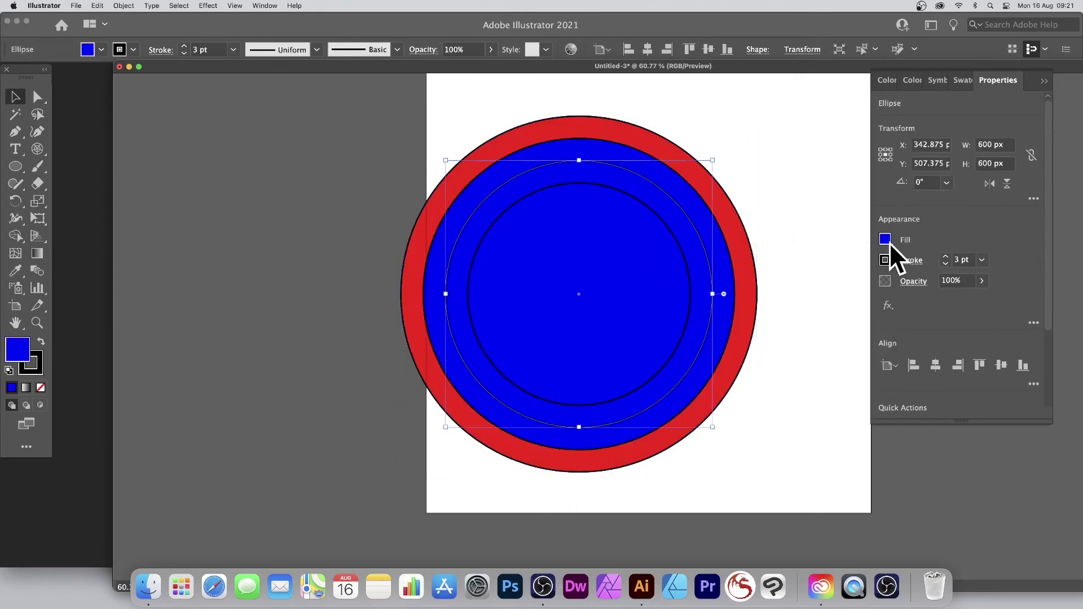
{"action": "left_click", "coordinate": [885, 239]}
{"action": "left_click", "coordinate": [818, 291]}
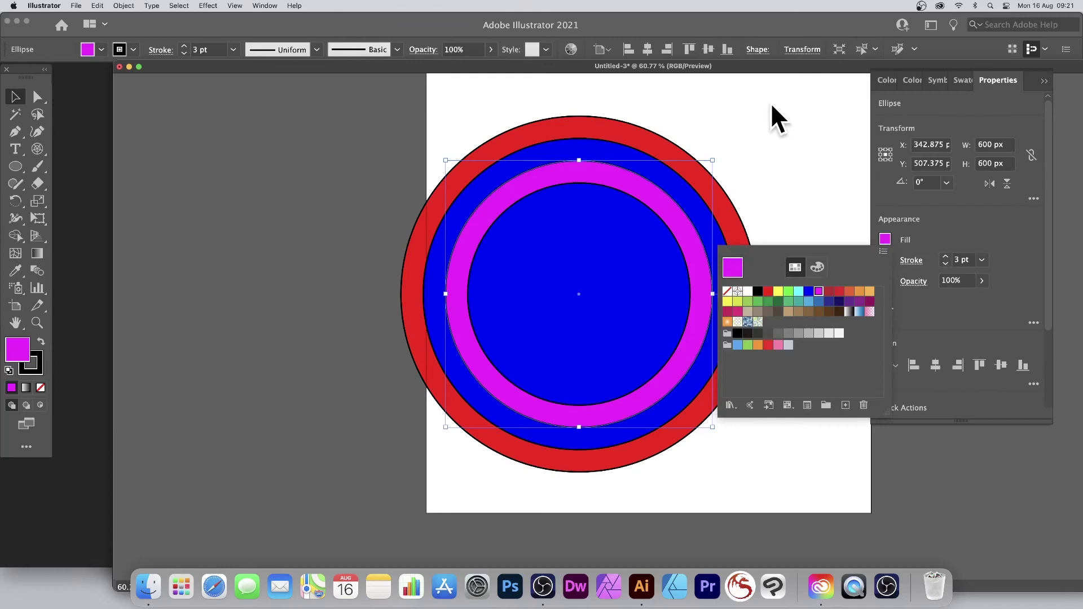
{"action": "left_click", "coordinate": [772, 105]}
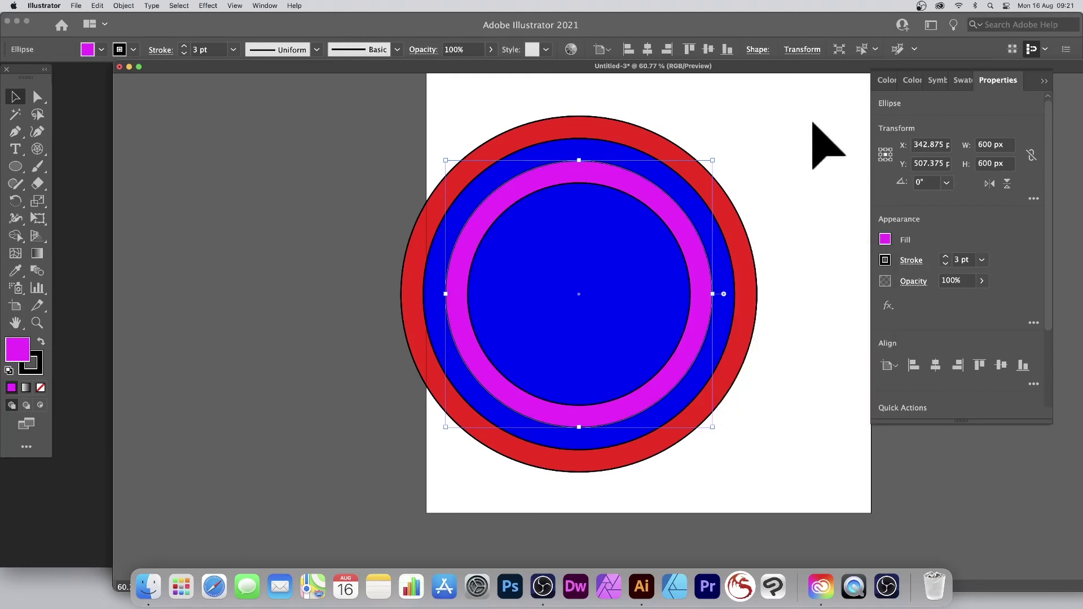
Give the outer red circle a 16 pt stroke.
{"action": "left_click", "coordinate": [557, 120]}
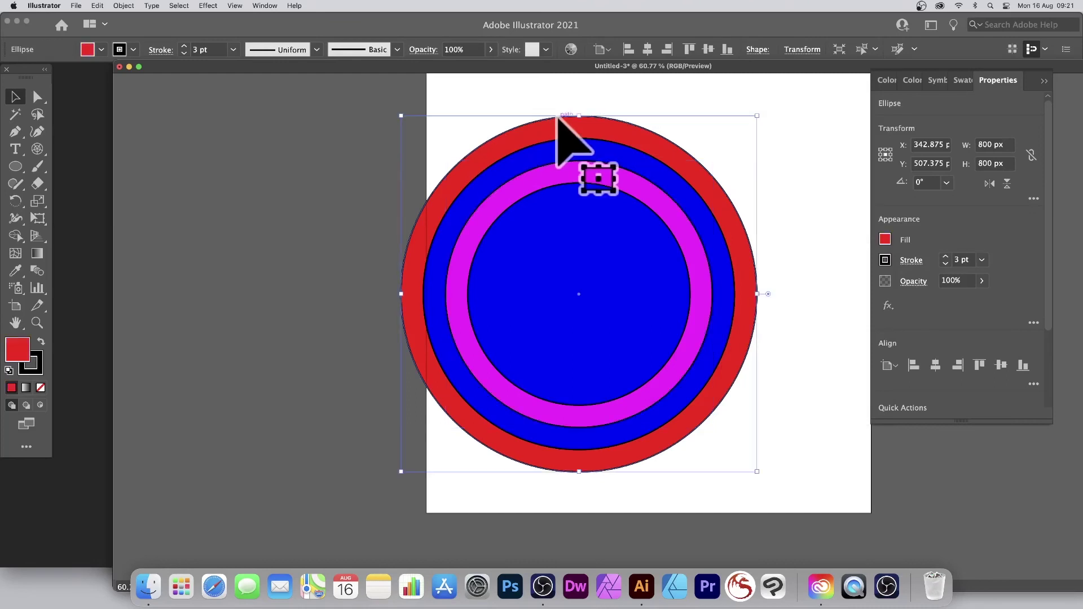
{"action": "left_click", "coordinate": [234, 50]}
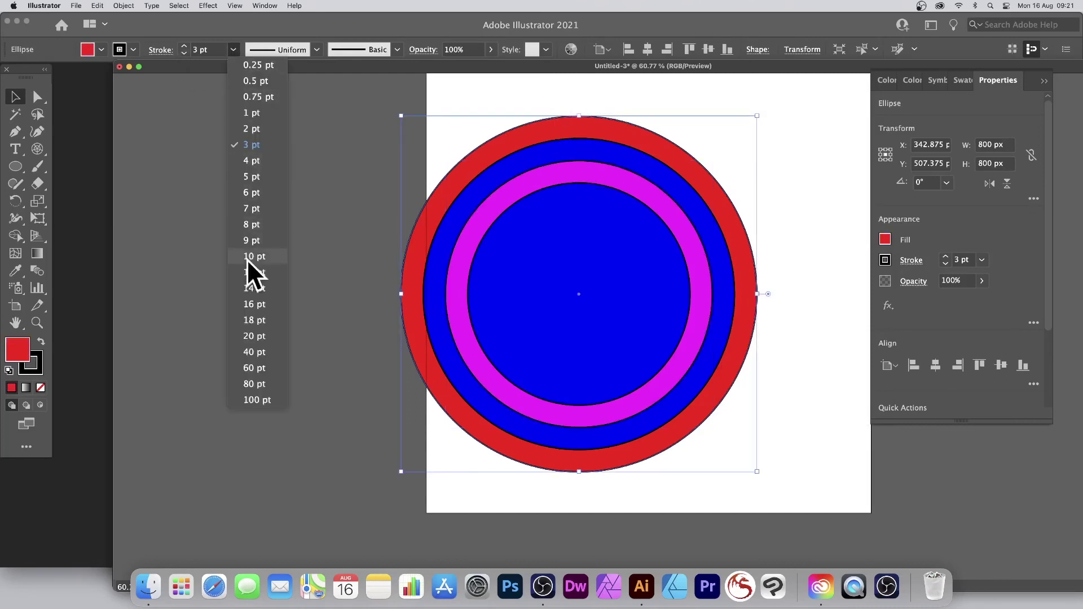
{"action": "left_click", "coordinate": [251, 304]}
{"action": "left_click", "coordinate": [812, 244]}
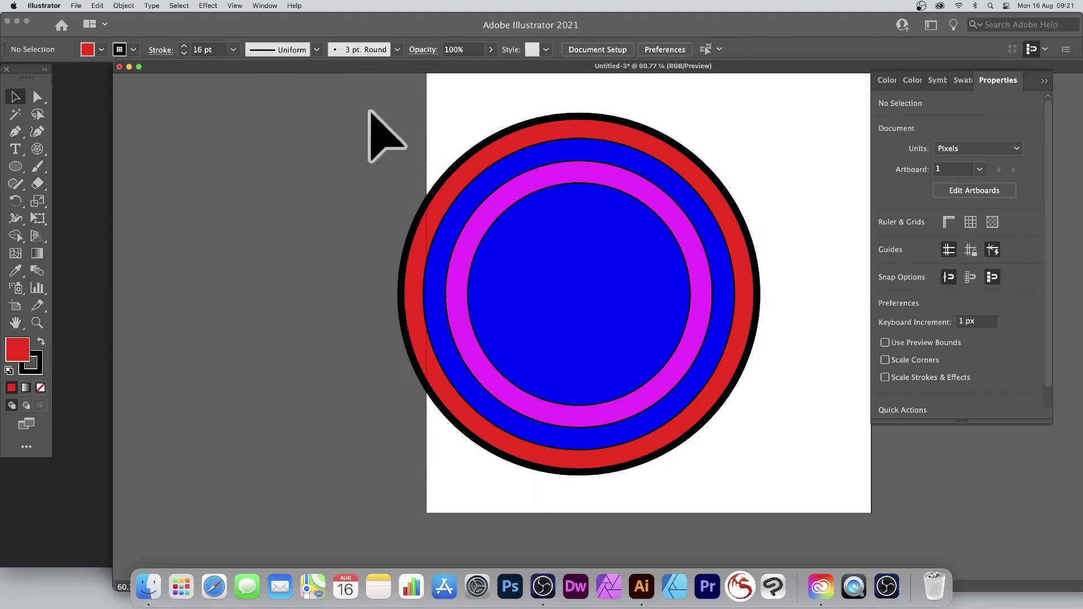
Select all the drawn circles and delete them.
{"action": "left_click_drag", "start_coordinate": [366, 108], "coordinate": [824, 505]}
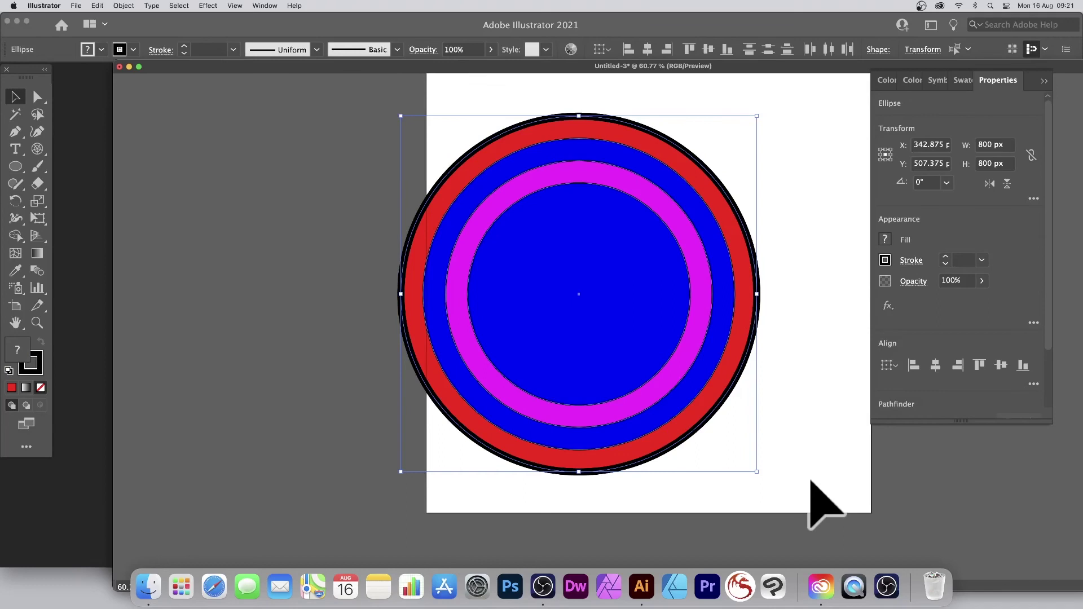
{"action": "left_click", "coordinate": [938, 81]}
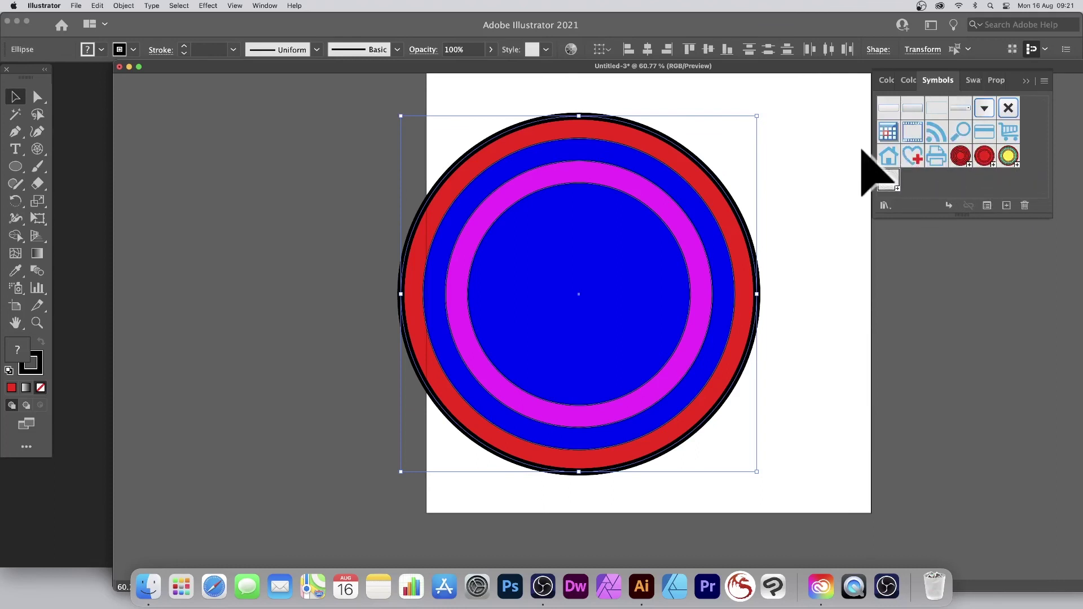
{"action": "key", "text": "Delete"}
Place three concentric-circle symbols: two red, one yellow-centred at lower left.
{"action": "left_click_drag", "start_coordinate": [961, 156], "coordinate": [529, 212]}
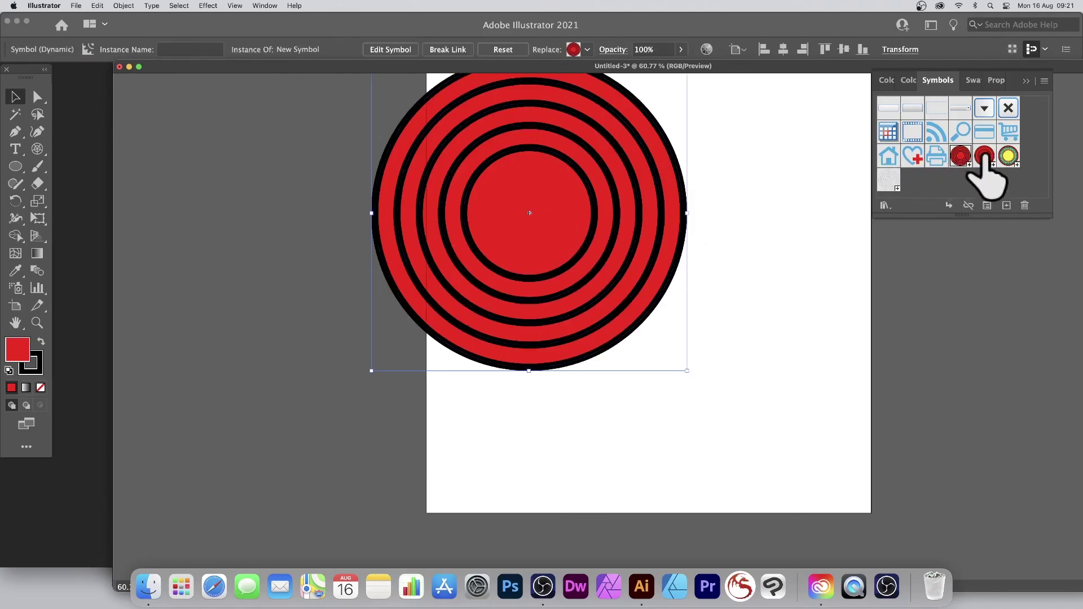
{"action": "left_click_drag", "start_coordinate": [984, 156], "coordinate": [743, 174]}
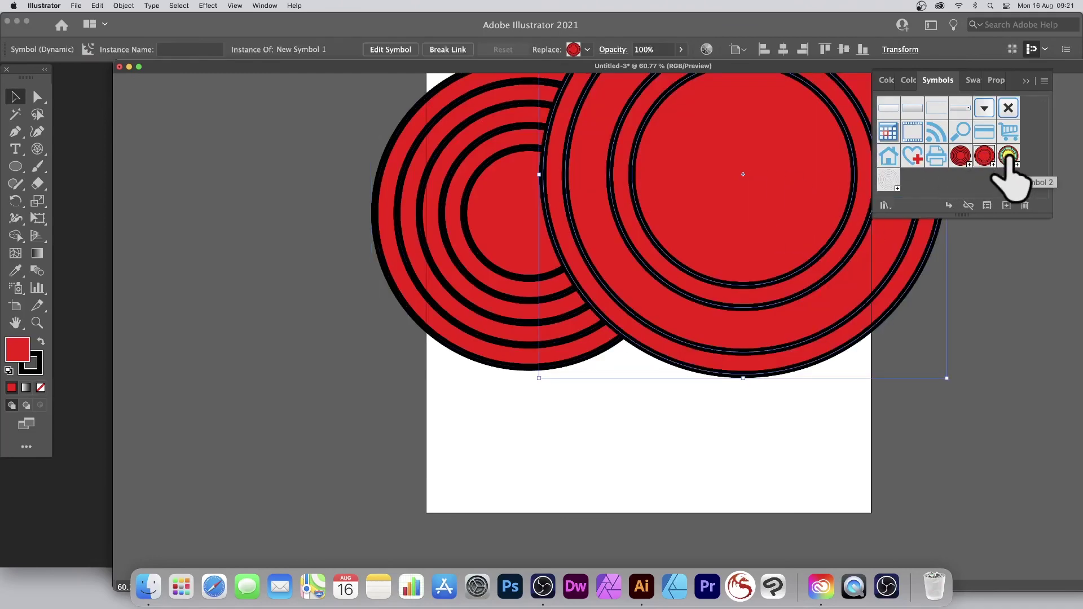
{"action": "left_click_drag", "start_coordinate": [1008, 158], "coordinate": [426, 334]}
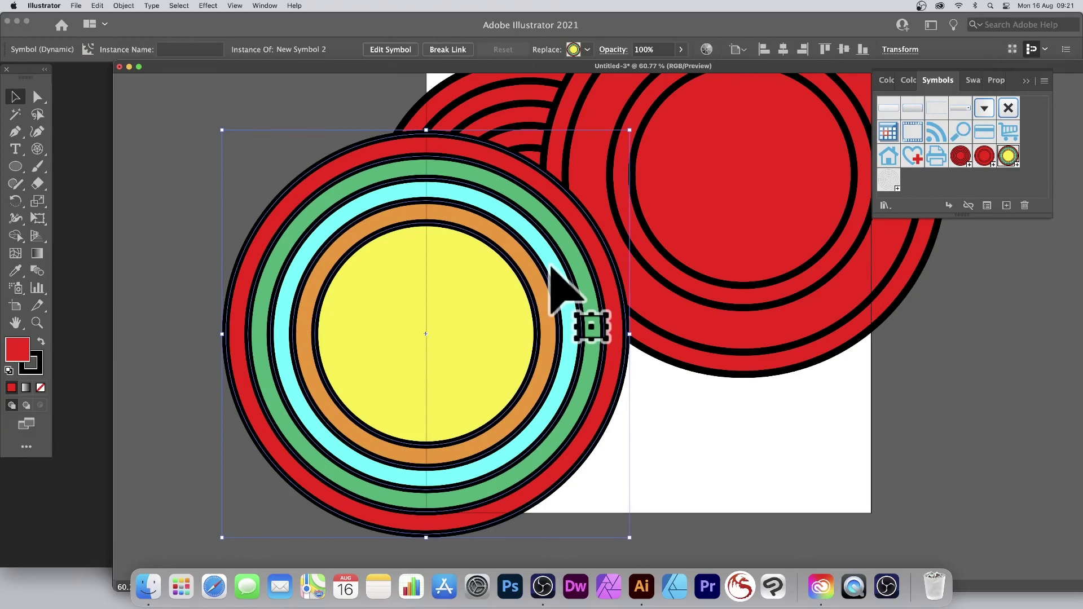